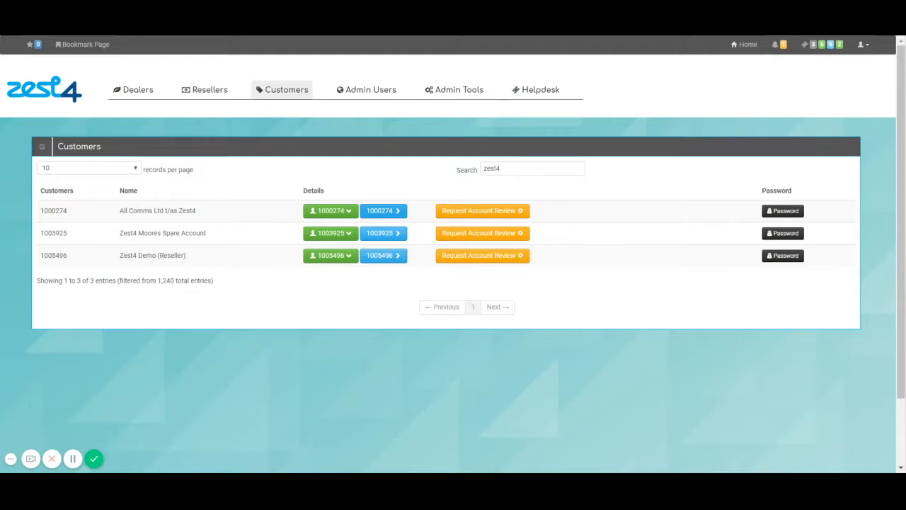
# Open the invoice details for All Comms Ltd t/as Zest4 from the 'zest4' customer results
pyautogui.click(385, 212)
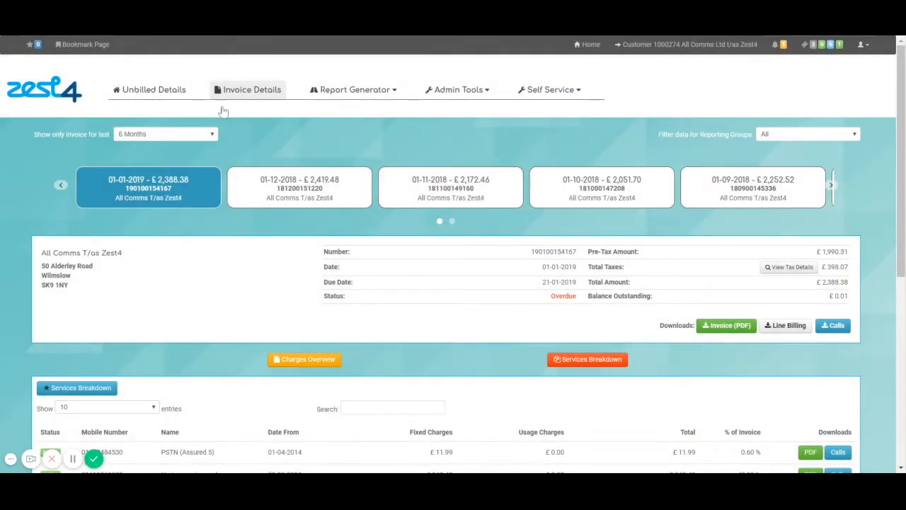
pyautogui.click(833, 187)
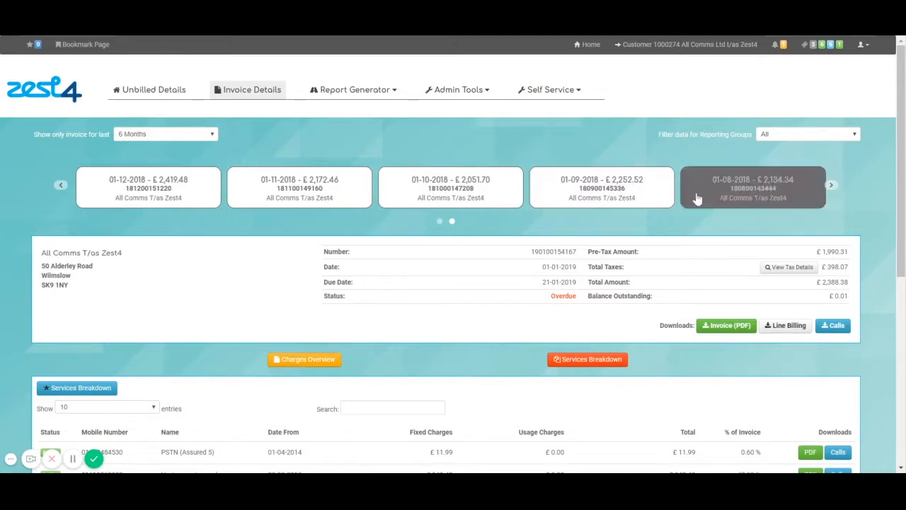
pyautogui.click(439, 221)
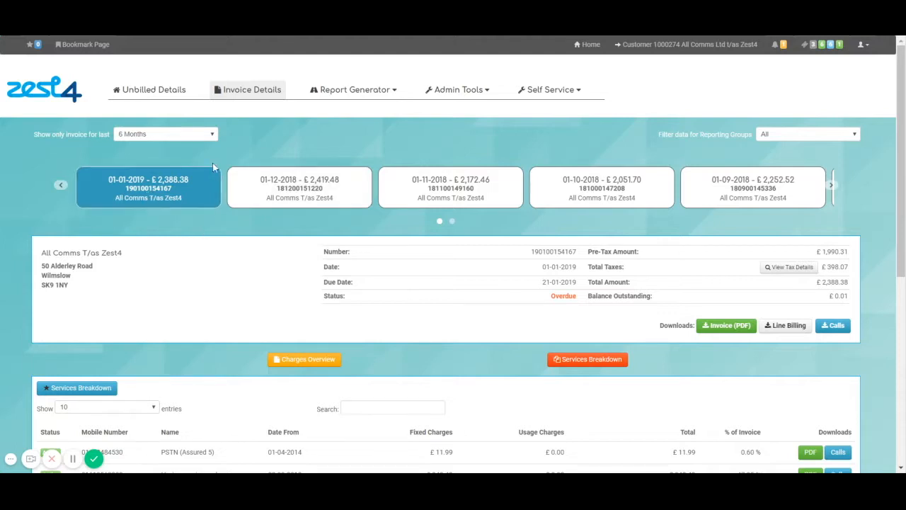
pyautogui.scroll(-2, 319, 287)
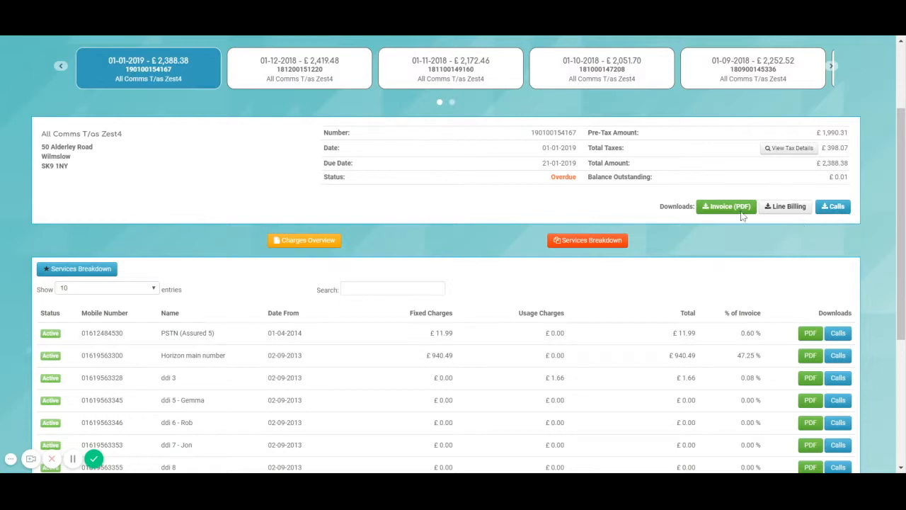
# List all service rows and sort them by usage charges, highest first
pyautogui.scroll(-2, 633, 269)
pyautogui.click(108, 171)
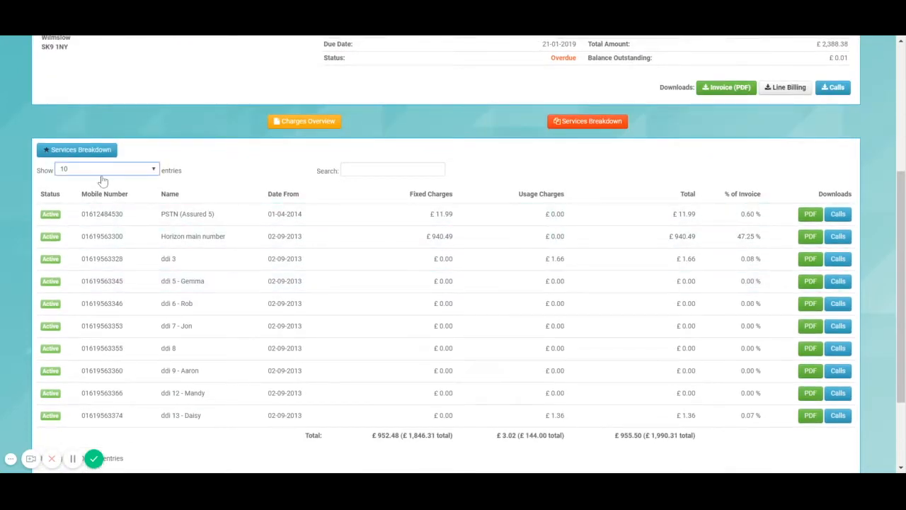
pyautogui.click(106, 232)
pyautogui.scroll(-1, 566, 234)
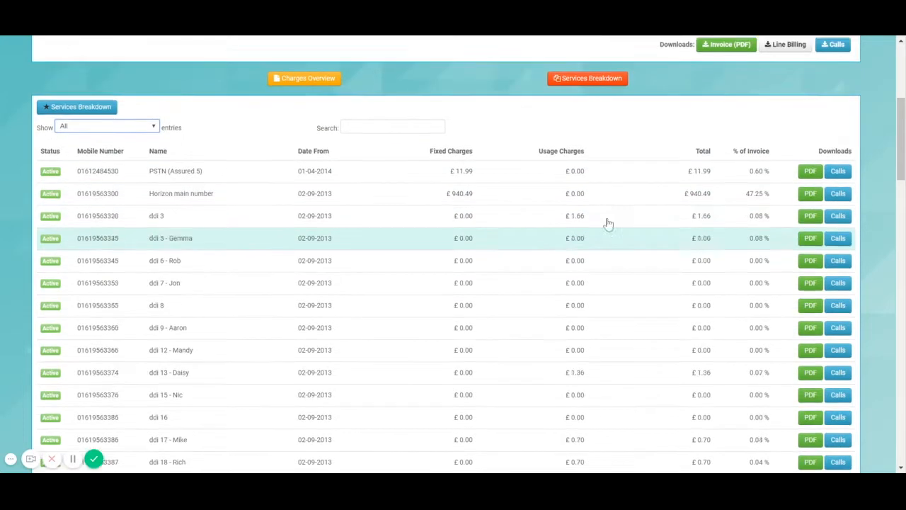
pyautogui.click(577, 134)
pyautogui.click(577, 135)
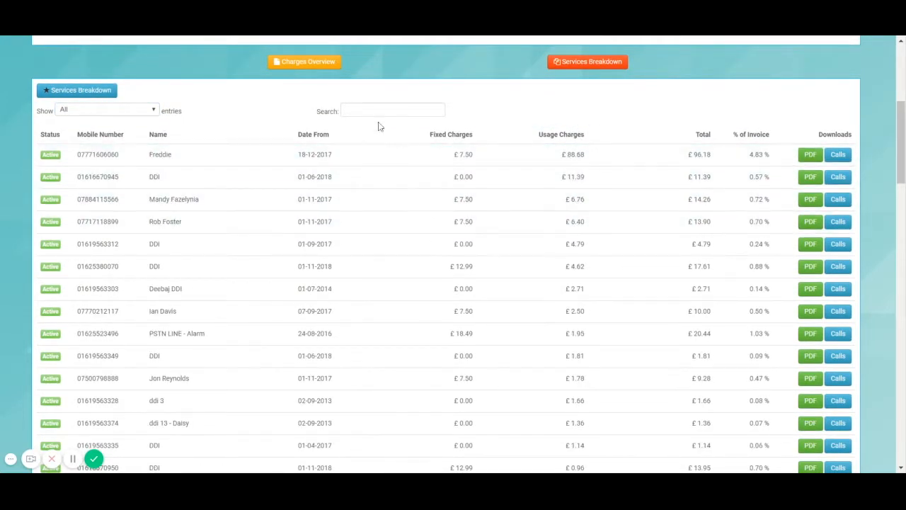
# Search the services by a phone number and then a user's name, then clear the search
pyautogui.write('07')
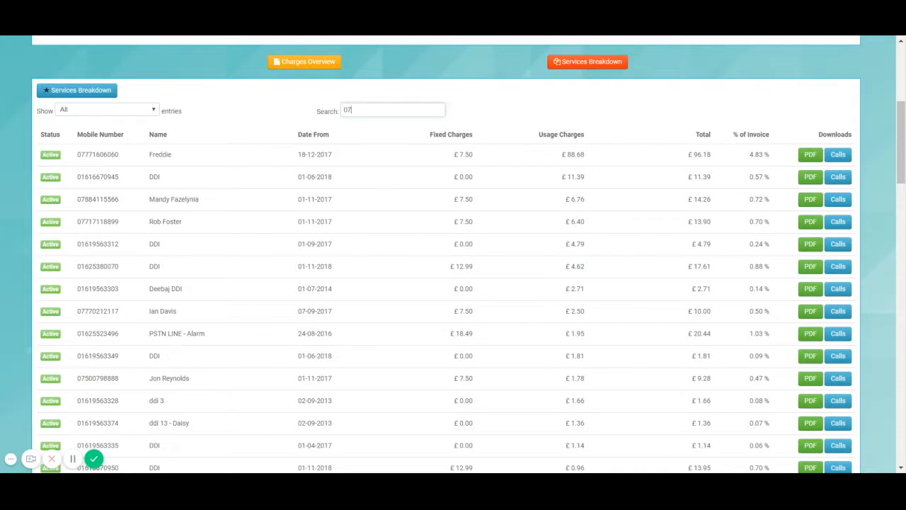
pyautogui.write('1')
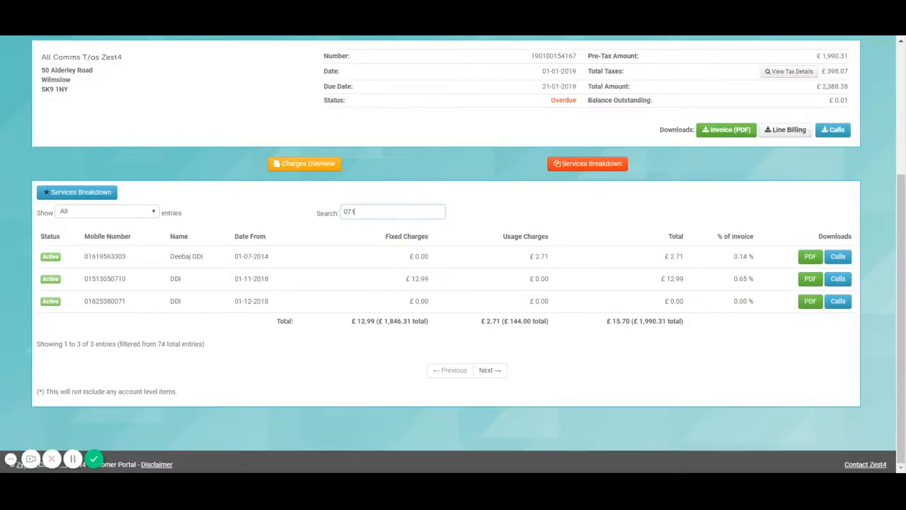
pyautogui.press('BackSpace')
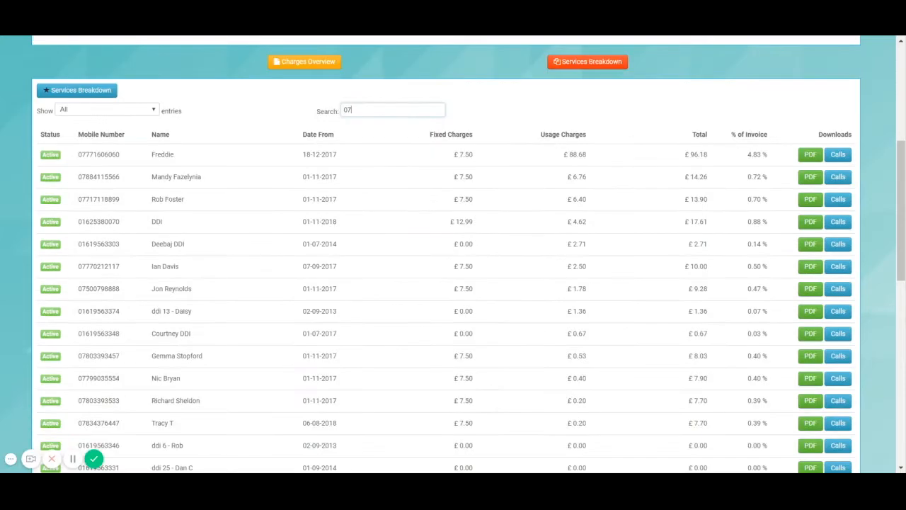
pyautogui.write('717')
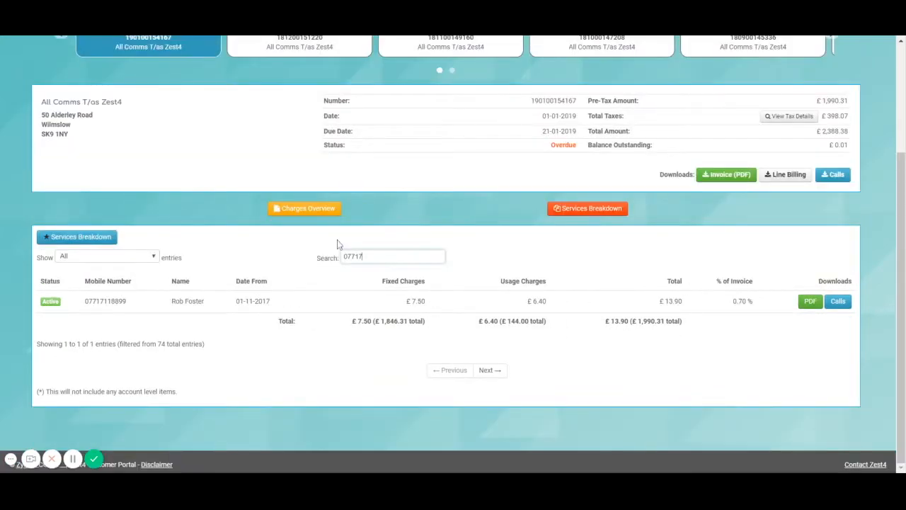
pyautogui.hotkey('ctrl', 'a')
pyautogui.write('mandy')
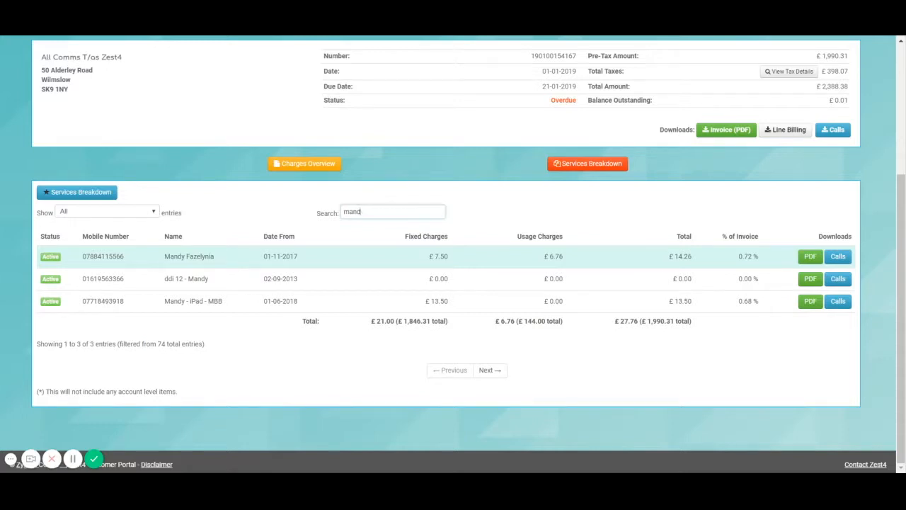
pyautogui.press('BackSpace')
pyautogui.press('BackSpace')
pyautogui.press('BackSpace')
pyautogui.press('BackSpace')
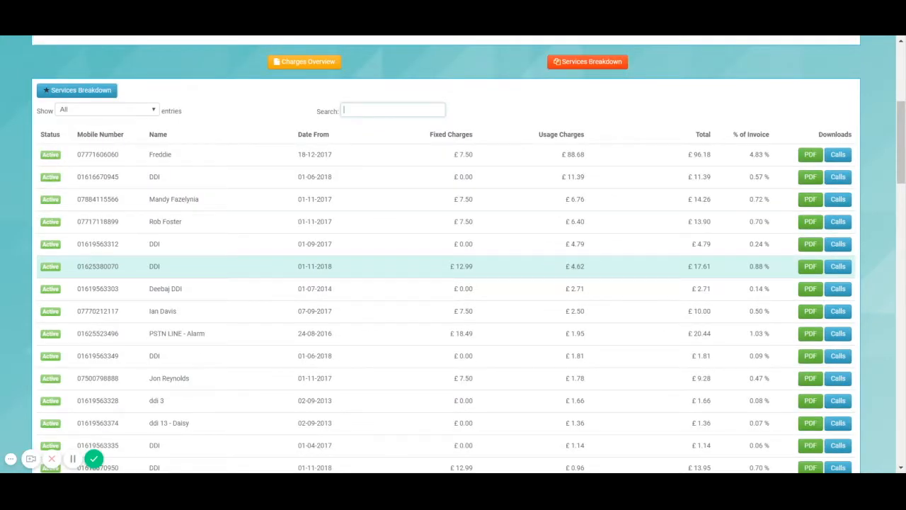
# Open the top usage line's breakdown and list all its call records from 01-12-2018 onward
pyautogui.click(360, 158)
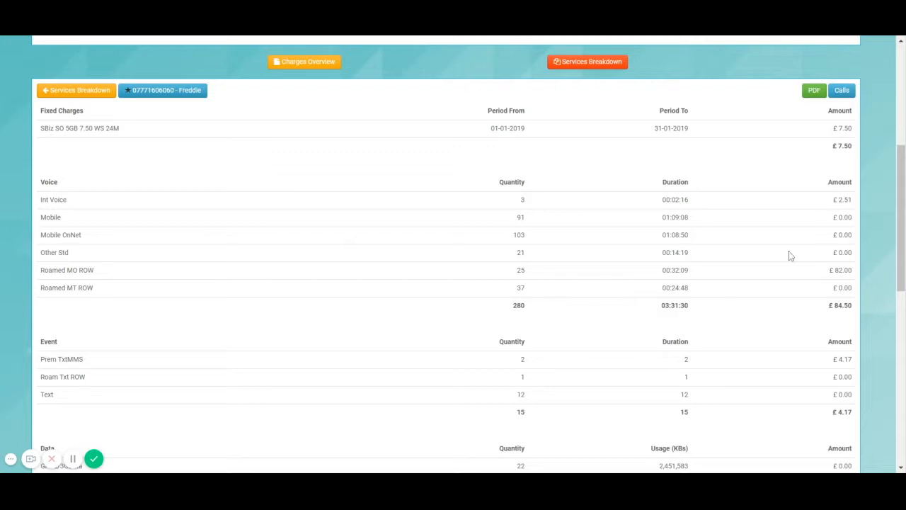
pyautogui.scroll(-2, 237, 236)
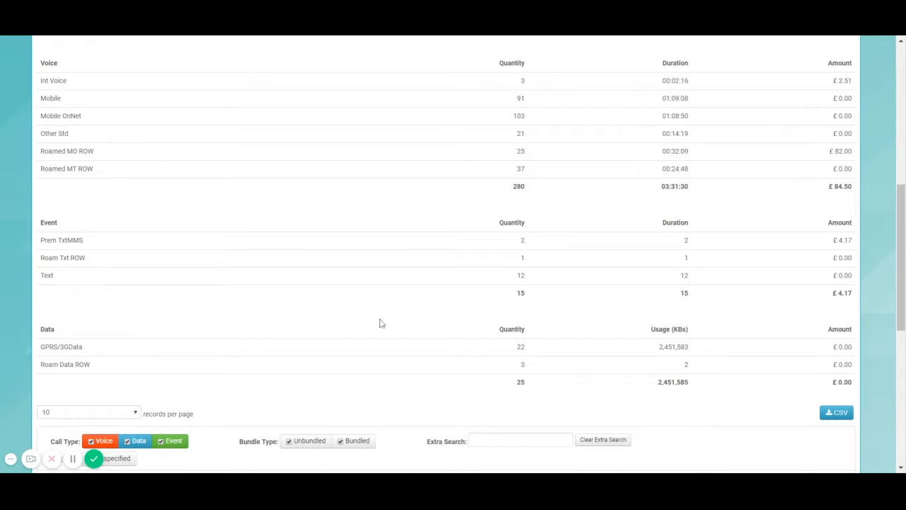
pyautogui.scroll(-1, 89, 332)
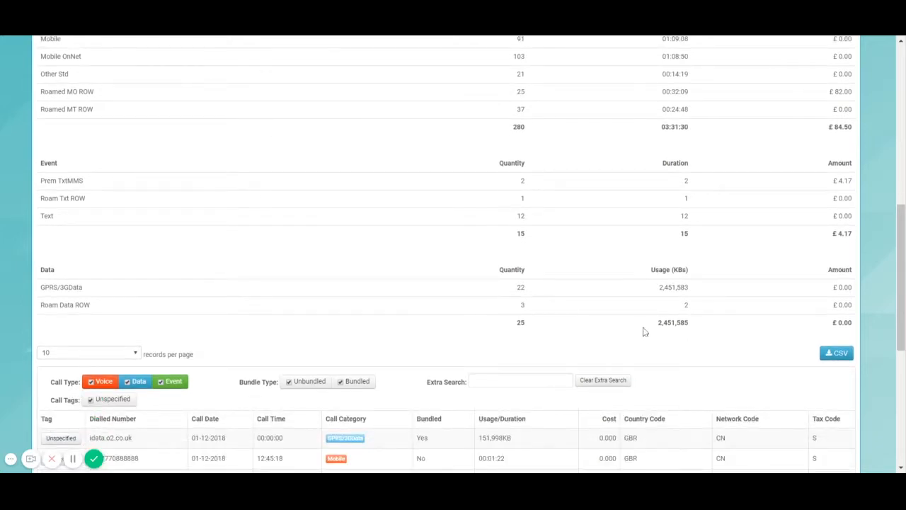
pyautogui.scroll(-2, 646, 298)
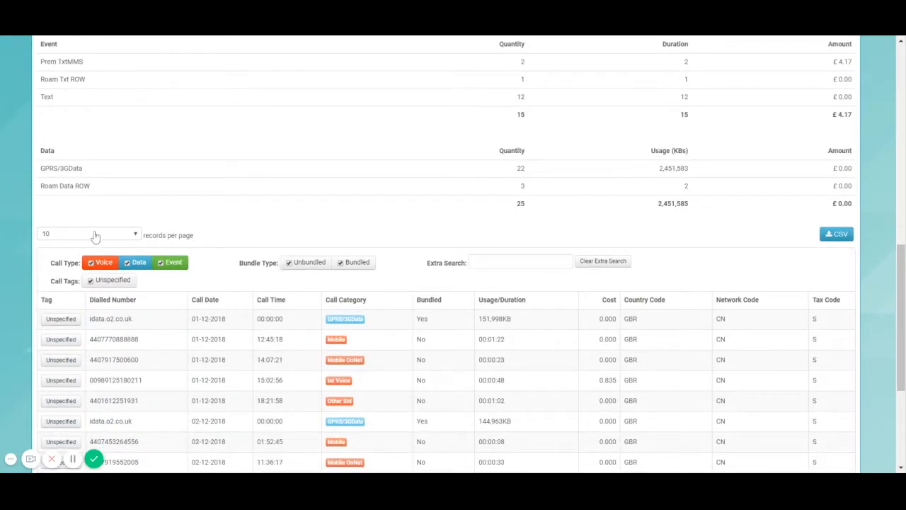
pyautogui.click(88, 299)
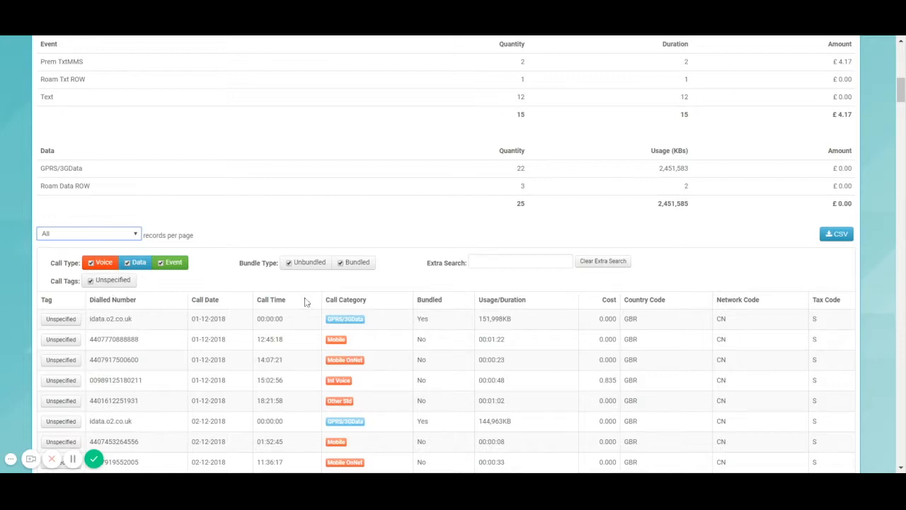
pyautogui.scroll(-4, 306, 302)
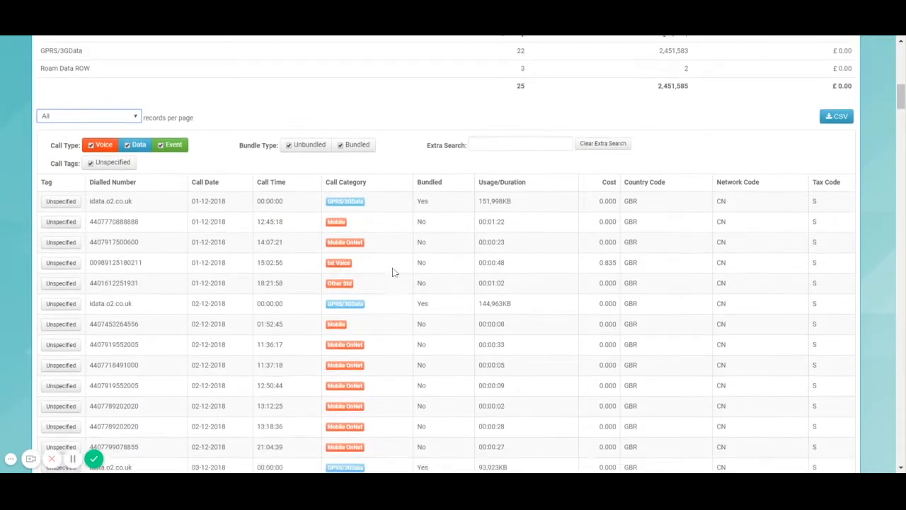
pyautogui.scroll(2, 457, 207)
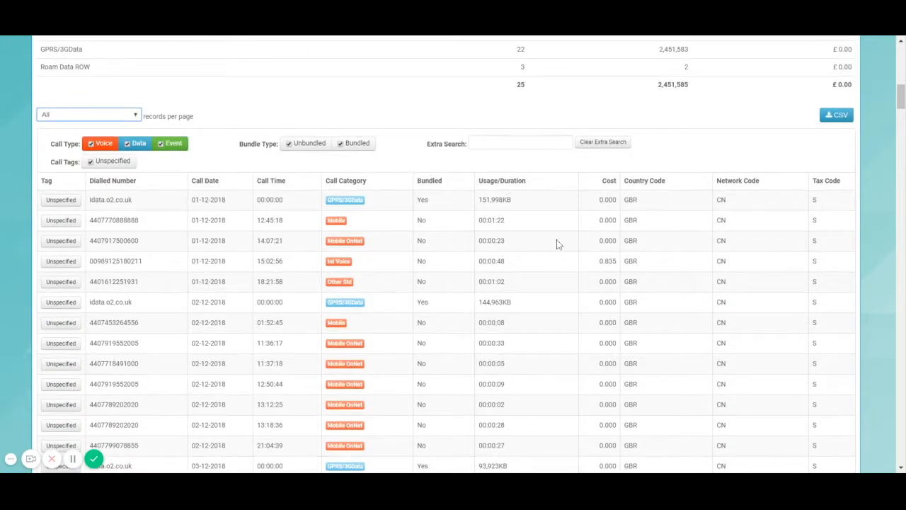
pyautogui.scroll(-1, 506, 275)
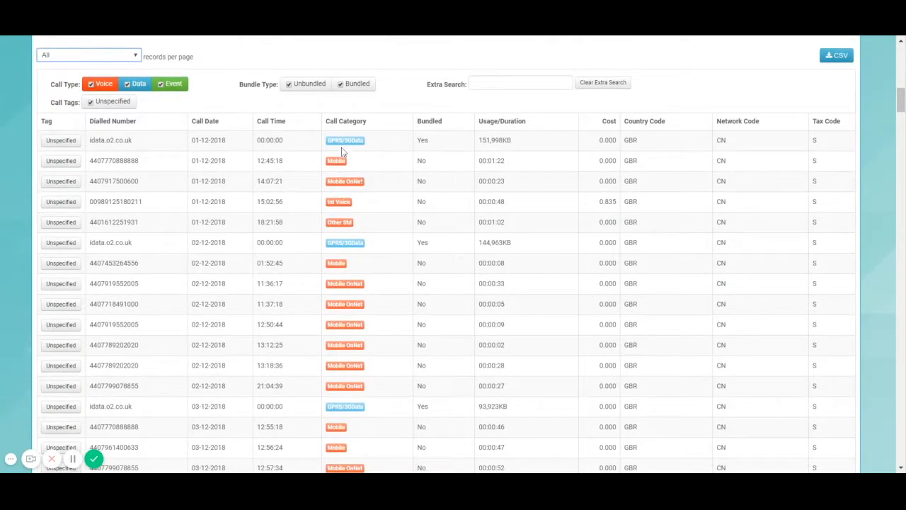
# Toggle the Voice and Event record filters, then sort call records by cost and country code
pyautogui.click(95, 86)
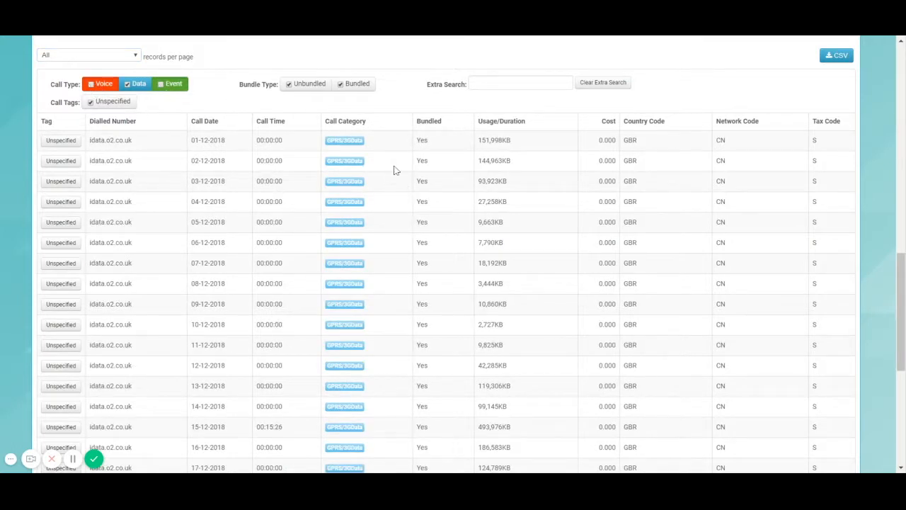
pyautogui.click(169, 88)
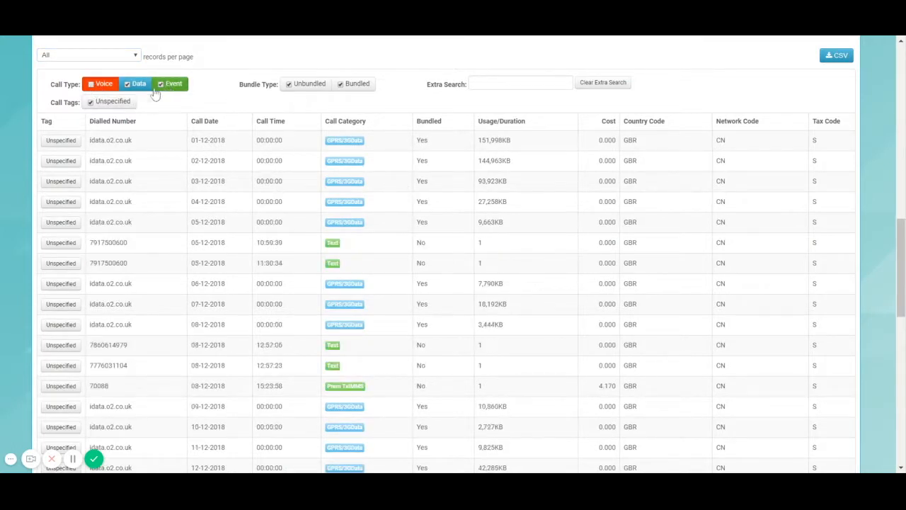
pyautogui.click(91, 86)
pyautogui.click(618, 129)
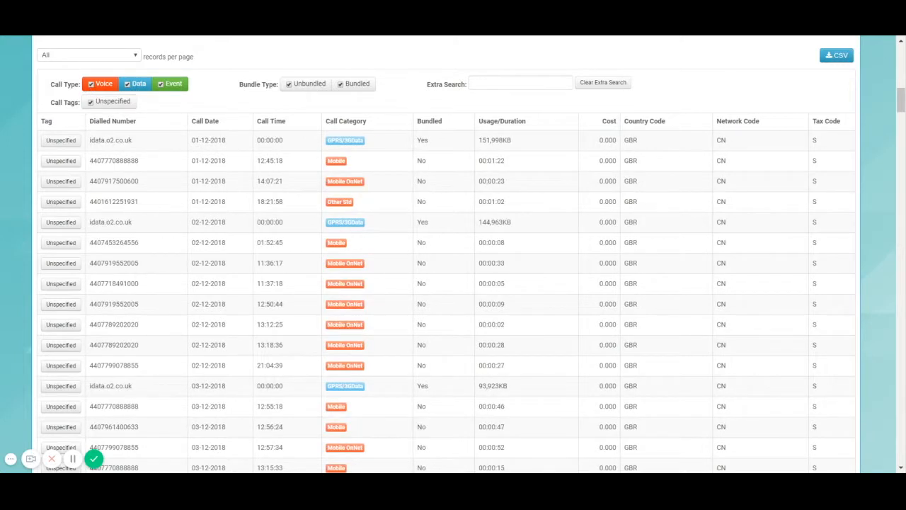
pyautogui.click(613, 132)
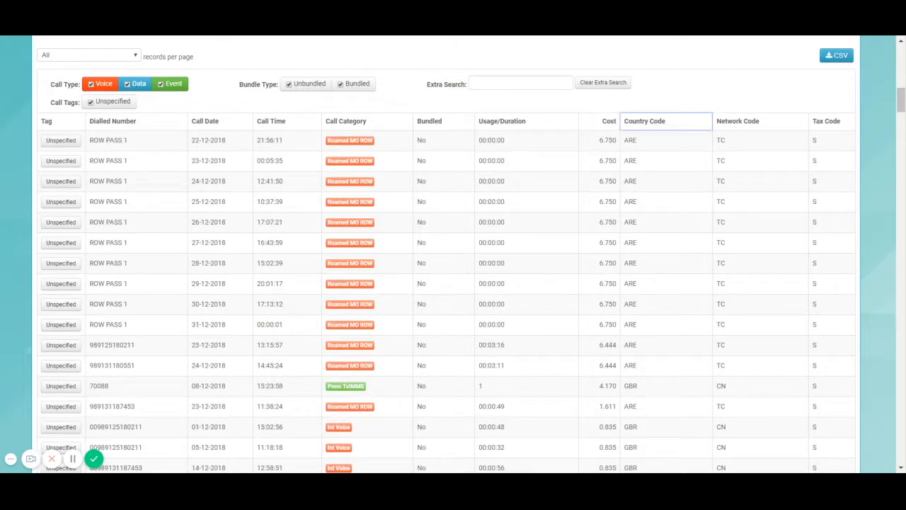
pyautogui.click(645, 121)
pyautogui.scroll(-6, 667, 273)
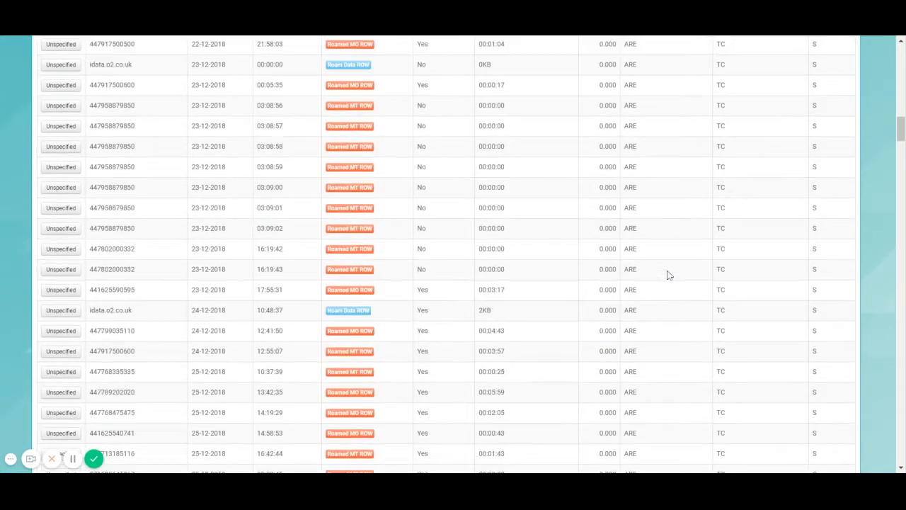
pyautogui.scroll(8, 678, 267)
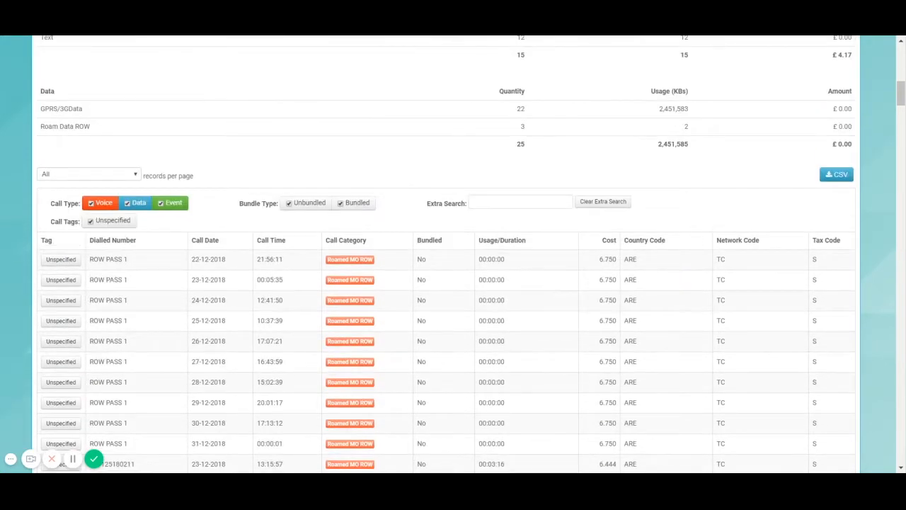
# Filter the call records to Roamed MO ROW calls, then clear the extra search filter
pyautogui.click(350, 283)
pyautogui.scroll(-2, 612, 356)
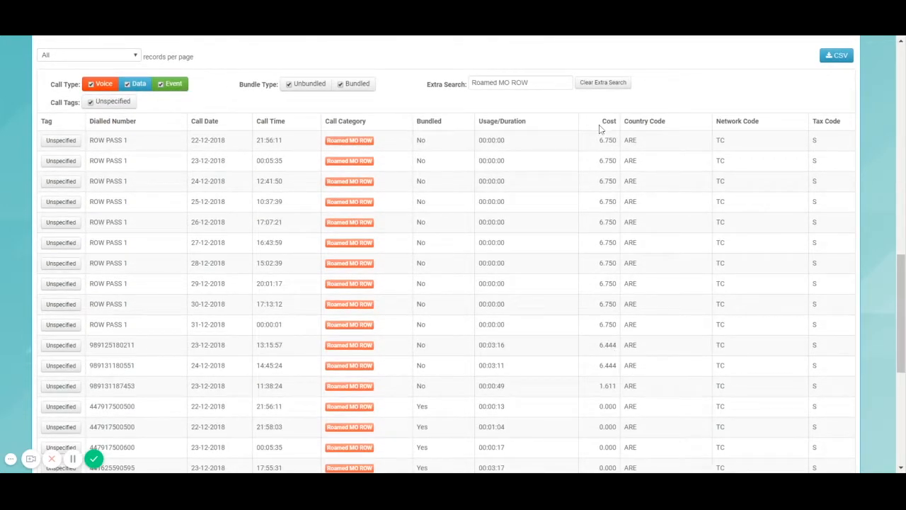
pyautogui.click(602, 84)
pyautogui.scroll(2, 842, 166)
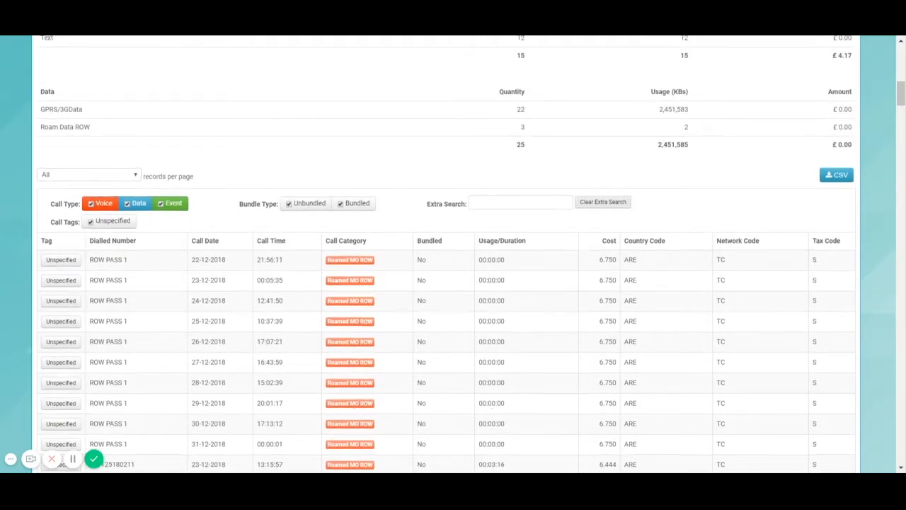
pyautogui.scroll(12, 627, 253)
pyautogui.scroll(1, 632, 245)
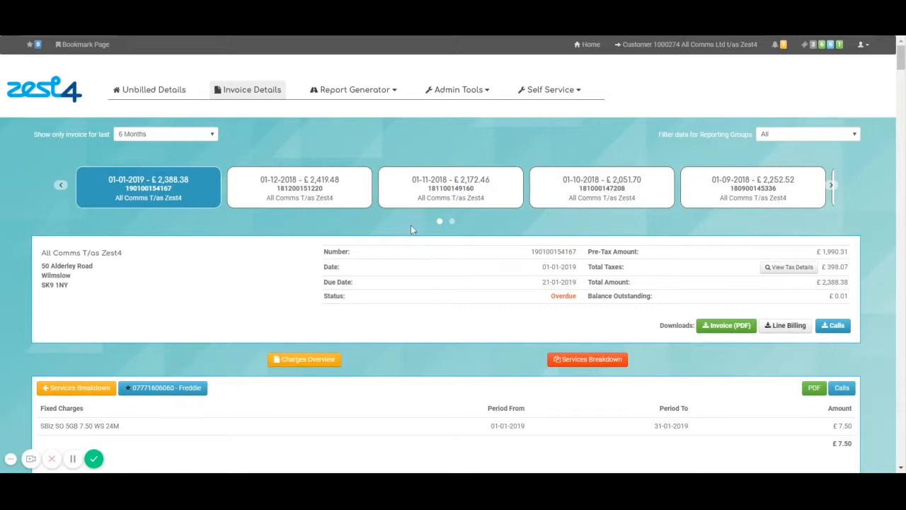
# Switch to Unbilled Details and sort the active services by data usage
pyautogui.click(169, 95)
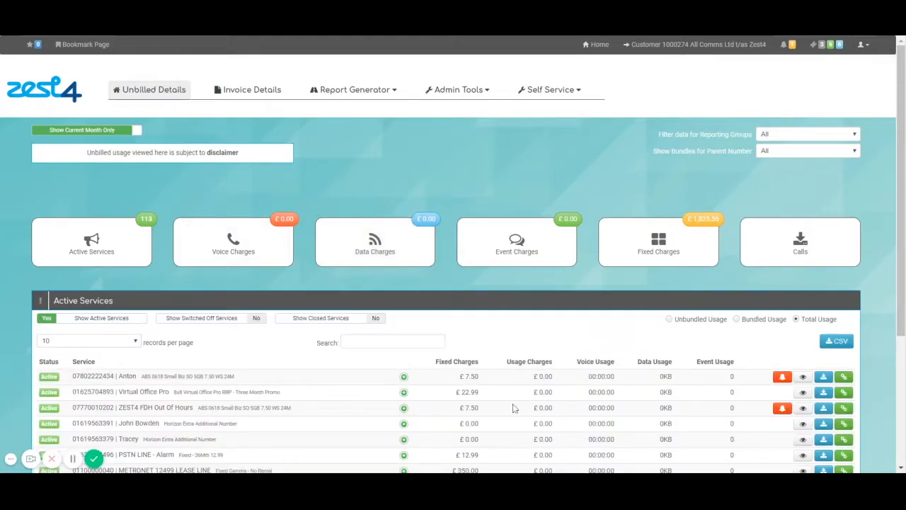
pyautogui.scroll(-2, 514, 408)
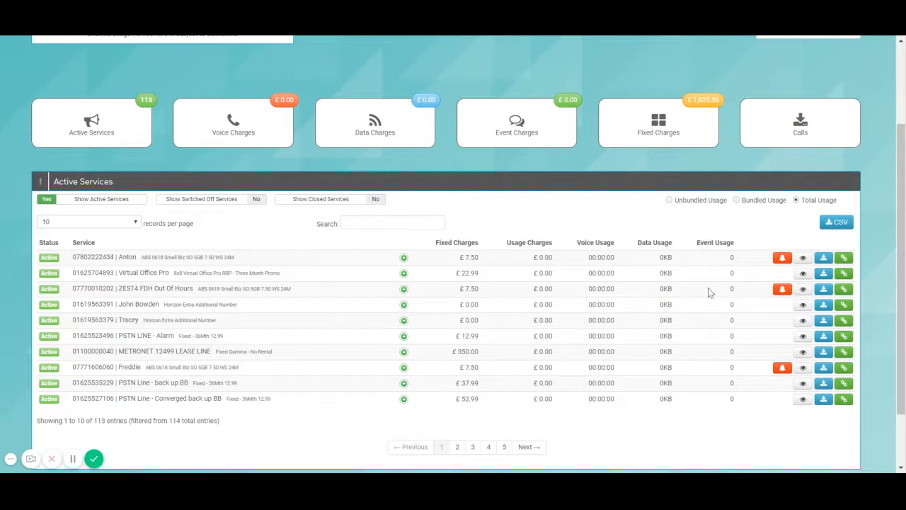
pyautogui.click(650, 243)
pyautogui.scroll(3, 101, 228)
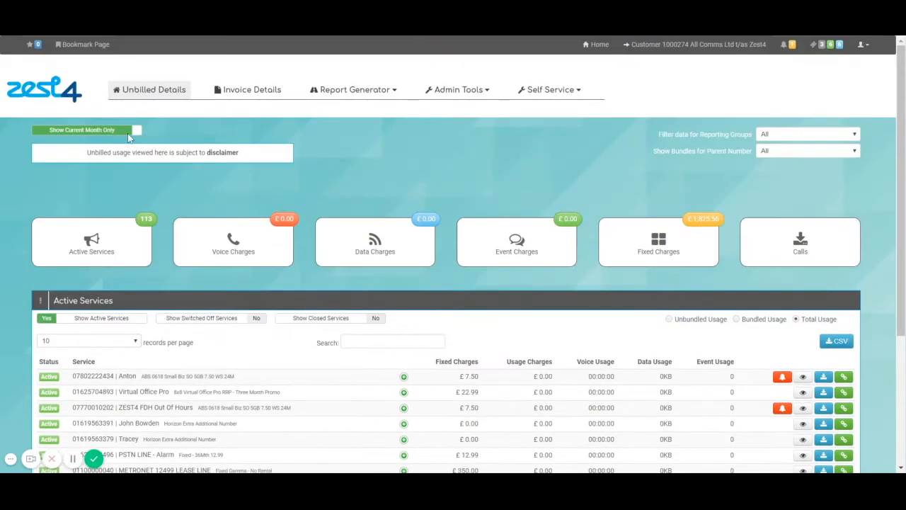
# Include usage beyond the current month, show all active services, and sort by data usage and usage charges
pyautogui.click(121, 133)
pyautogui.scroll(-3, 120, 134)
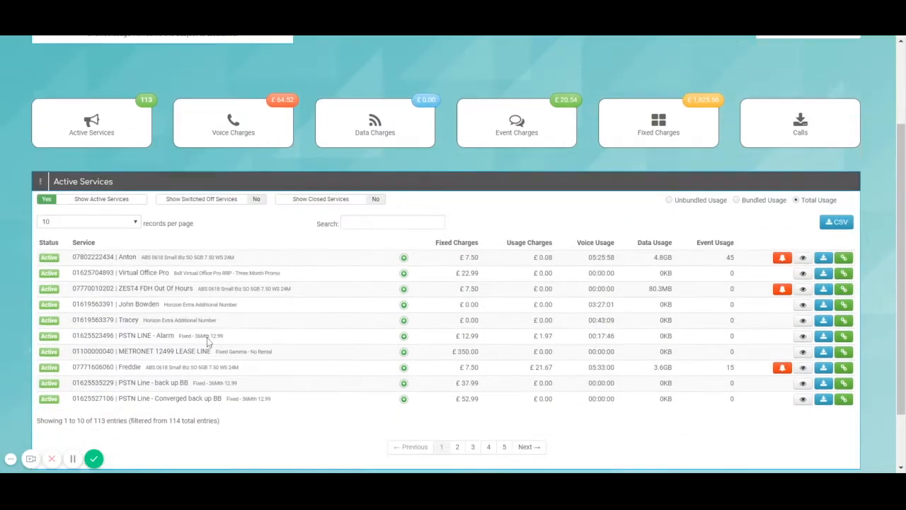
pyautogui.click(124, 222)
pyautogui.click(124, 238)
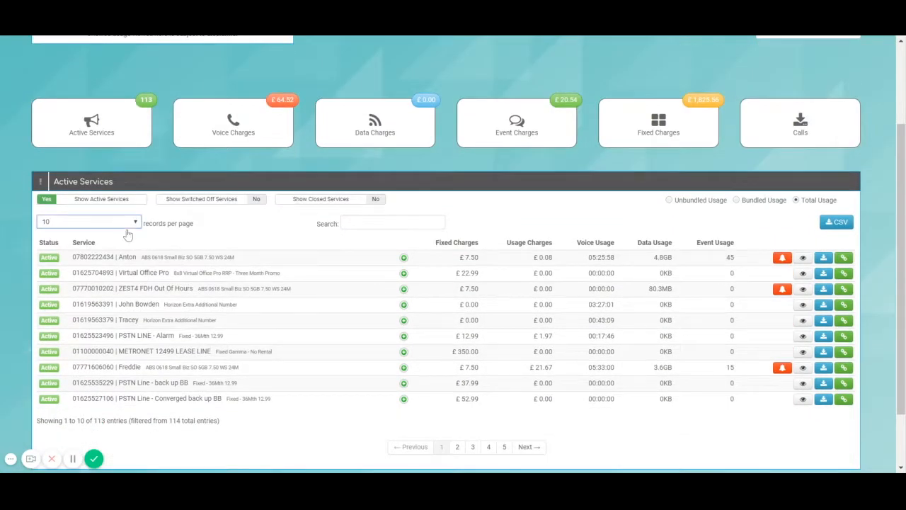
pyautogui.click(643, 244)
pyautogui.click(653, 243)
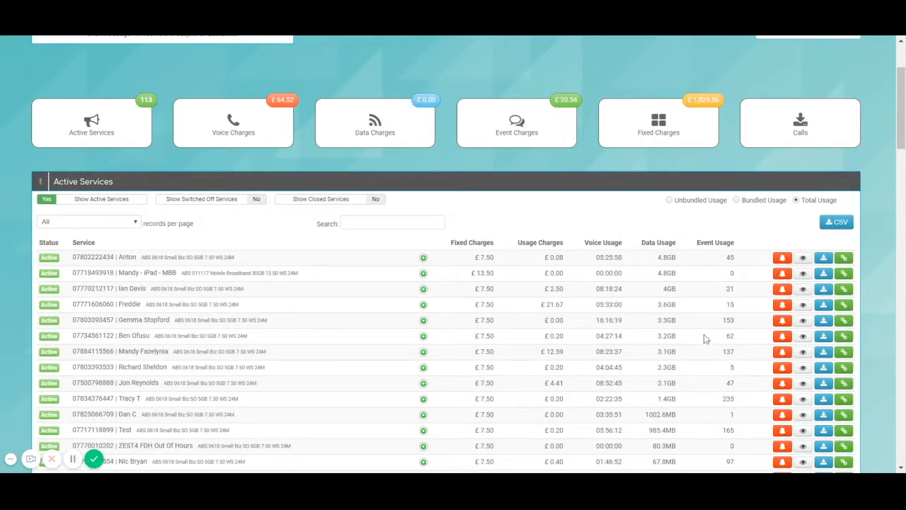
pyautogui.doubleClick(540, 242)
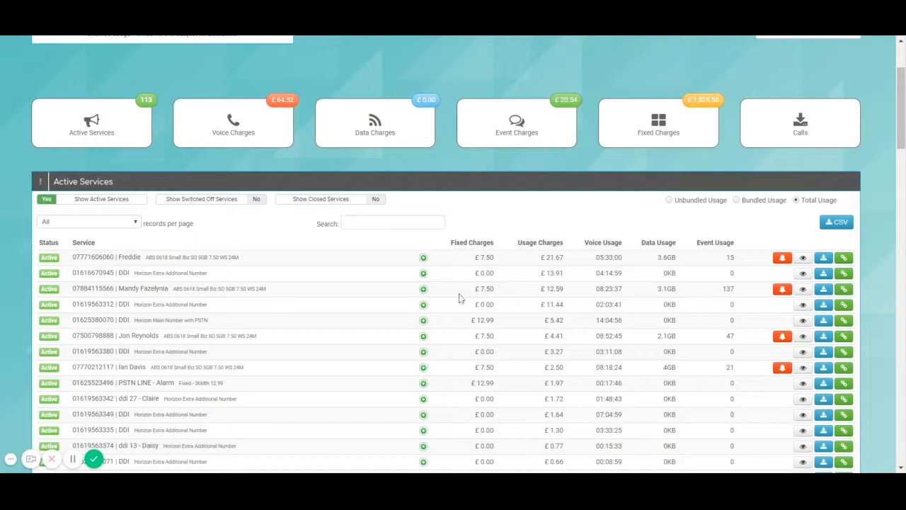
# Search active services by a user's name and expand the first line's bolt-ons
pyautogui.click(364, 224)
pyautogui.write('anton')
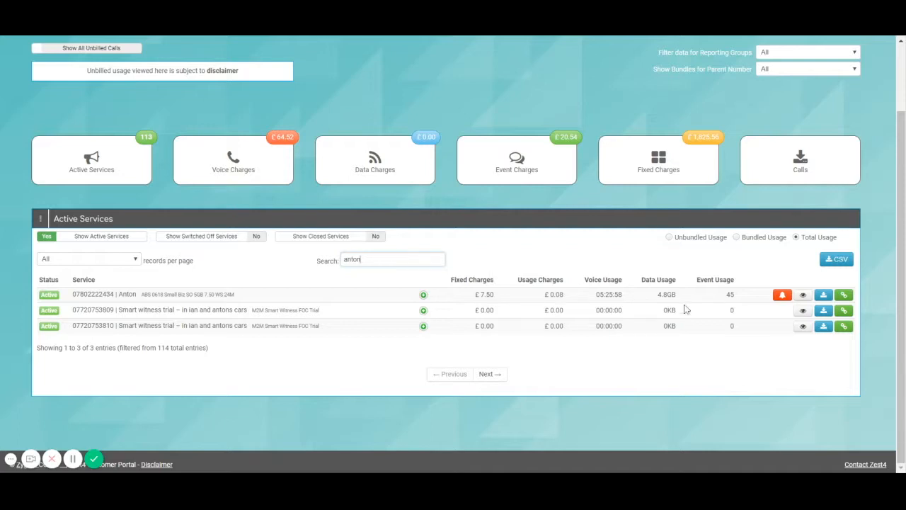
pyautogui.click(424, 295)
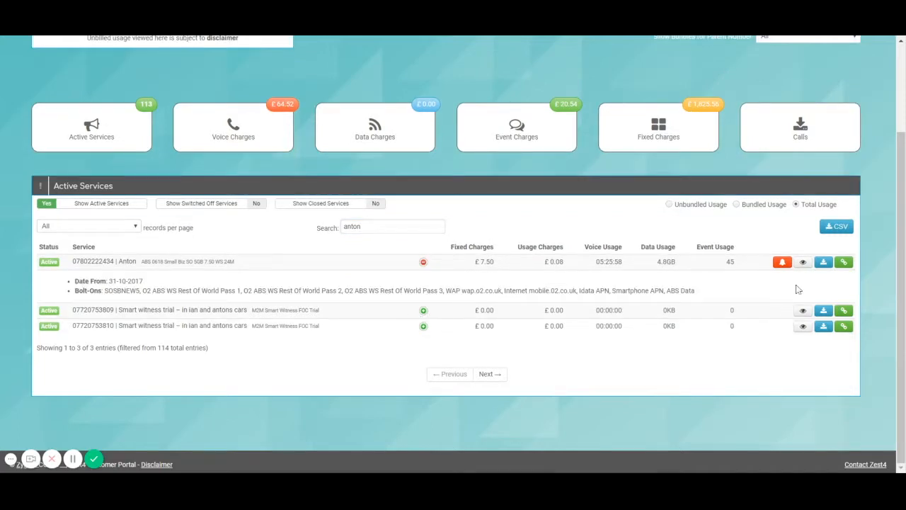
# Open the first line's unbilled usage details and show all its calls at once
pyautogui.click(803, 262)
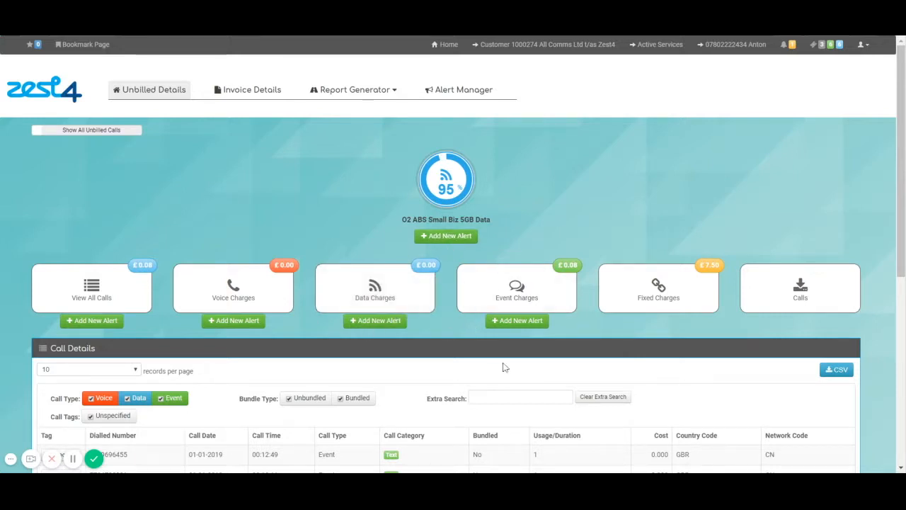
pyautogui.scroll(-2, 502, 366)
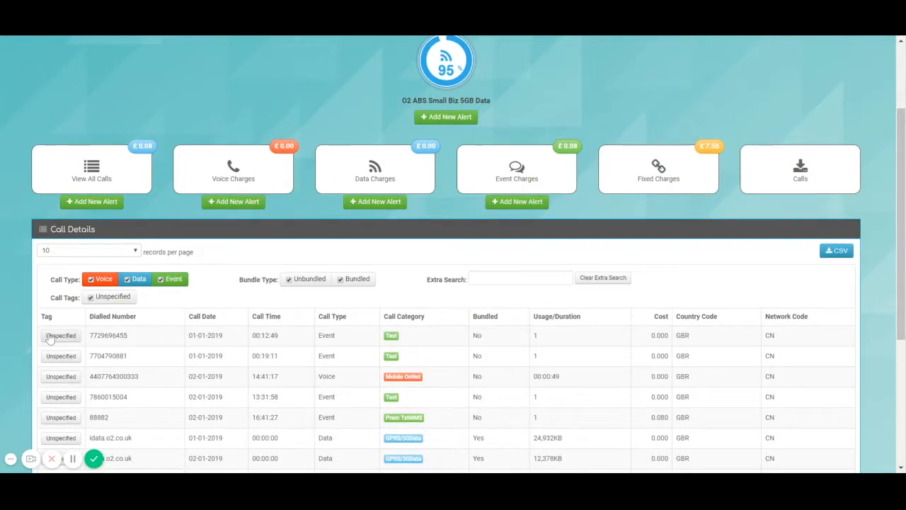
pyautogui.scroll(-2, 334, 345)
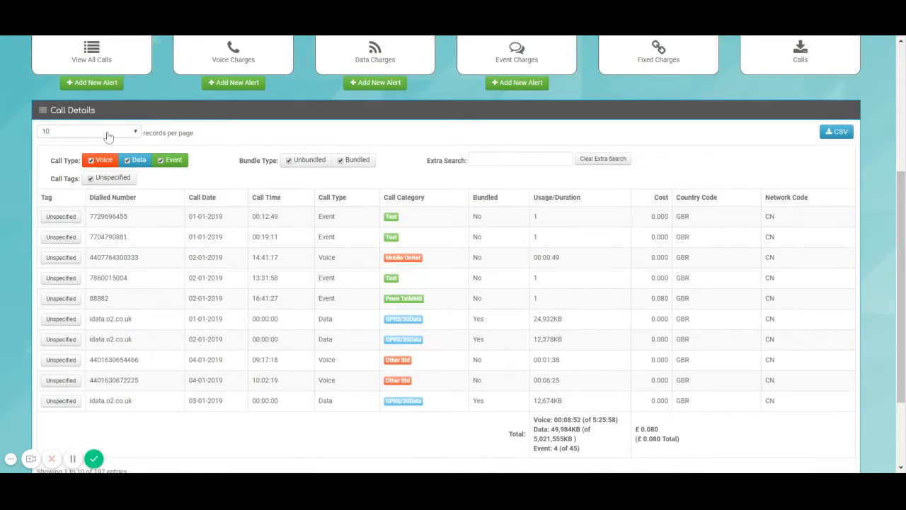
pyautogui.click(112, 175)
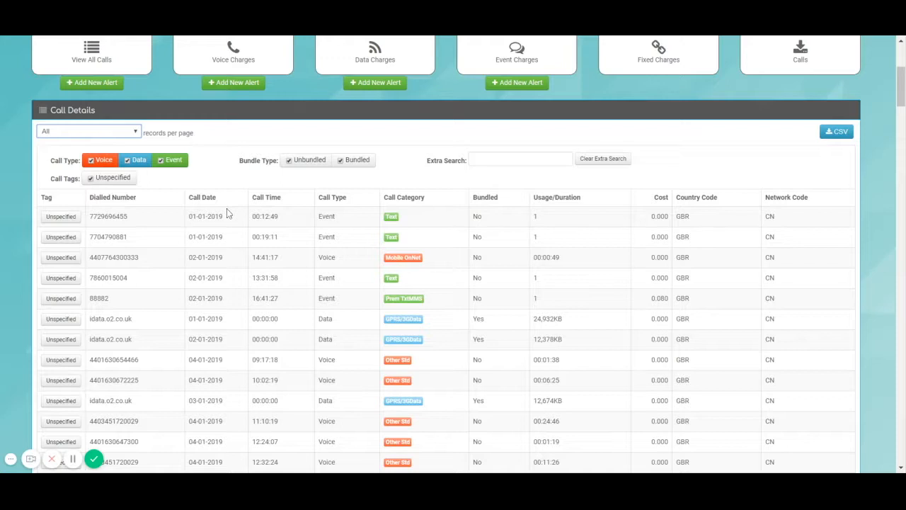
# Toggle the Voice and Event filters off and back on, then sort calls by cost, highest first
pyautogui.click(170, 160)
pyautogui.click(102, 159)
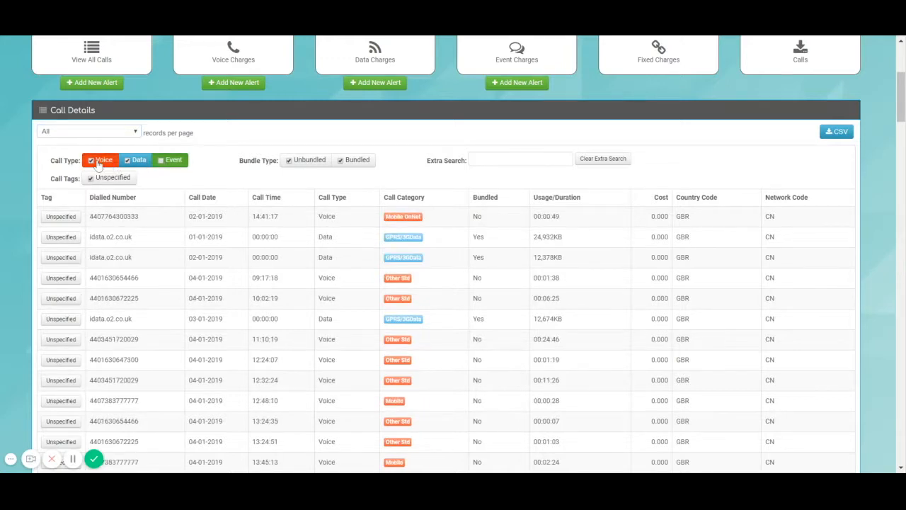
pyautogui.click(164, 160)
pyautogui.click(96, 162)
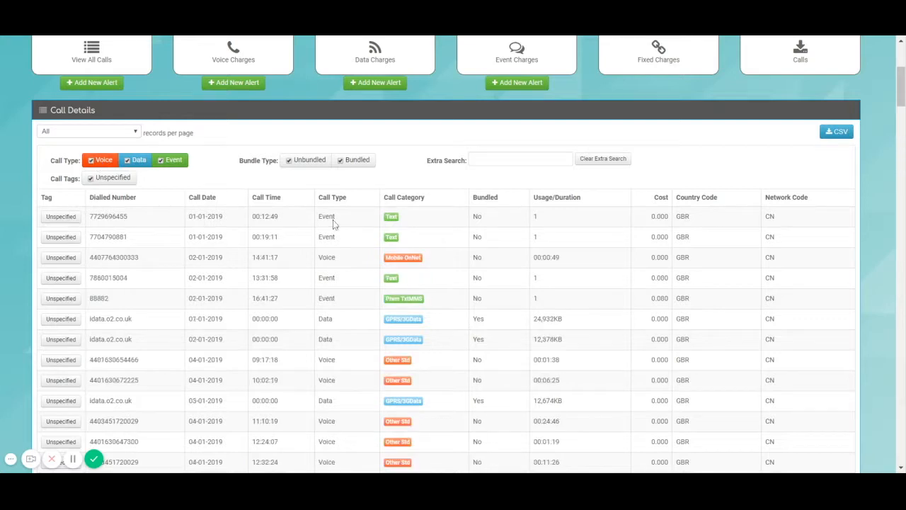
pyautogui.click(669, 203)
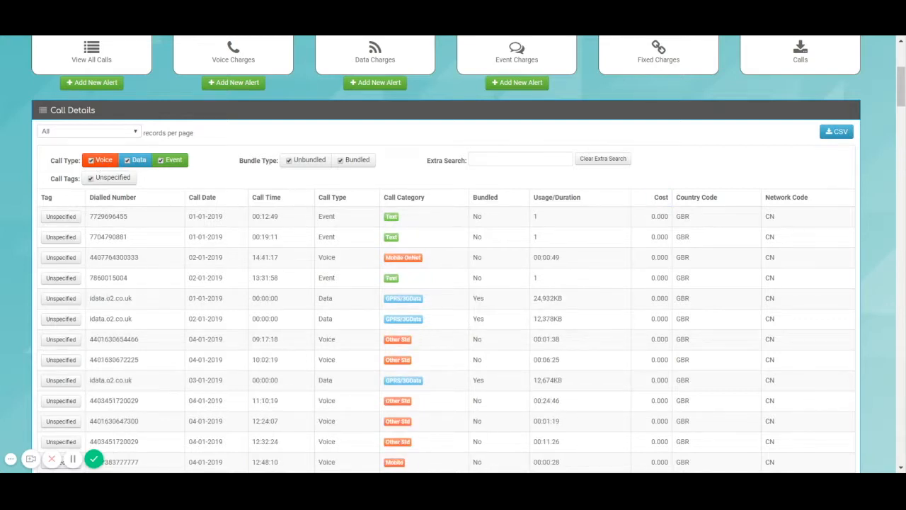
pyautogui.click(667, 203)
pyautogui.click(680, 202)
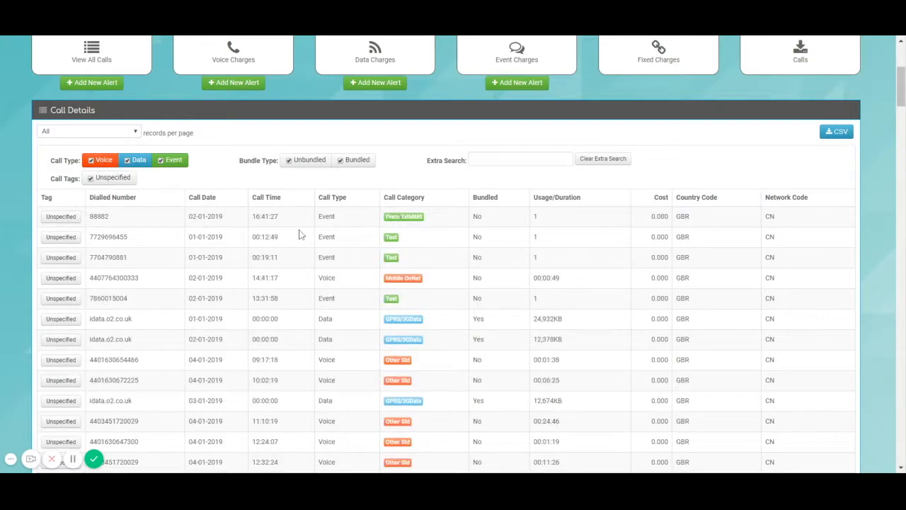
# Filter the calls to the Prem TxtMMS category, then clear that filter
pyautogui.click(403, 216)
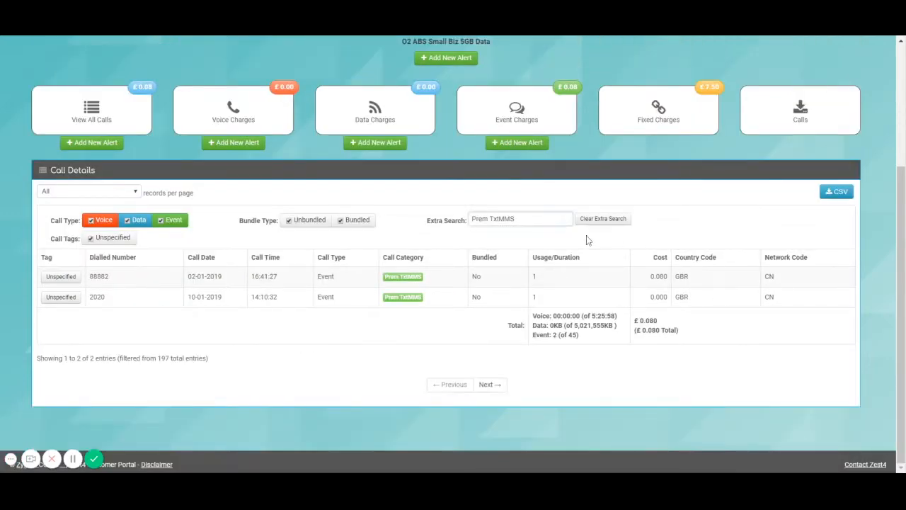
pyautogui.click(616, 220)
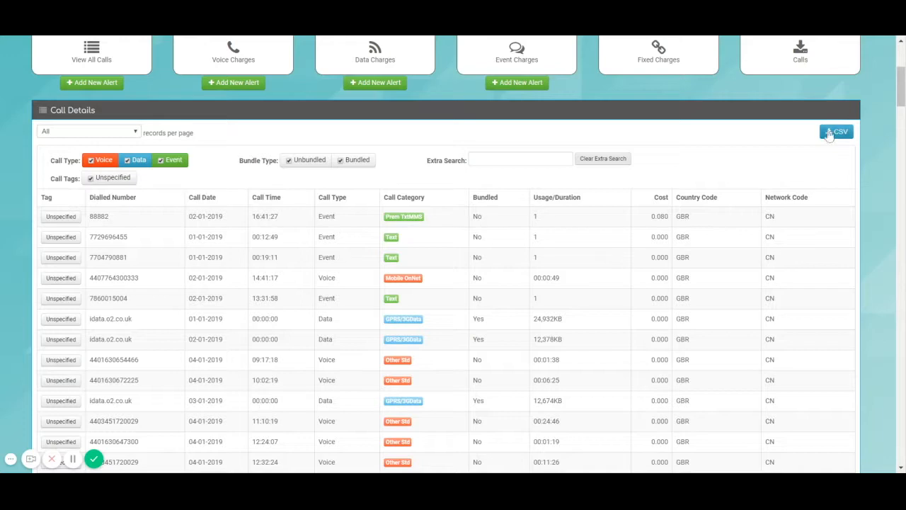
pyautogui.scroll(-3, 795, 302)
pyautogui.scroll(7, 760, 303)
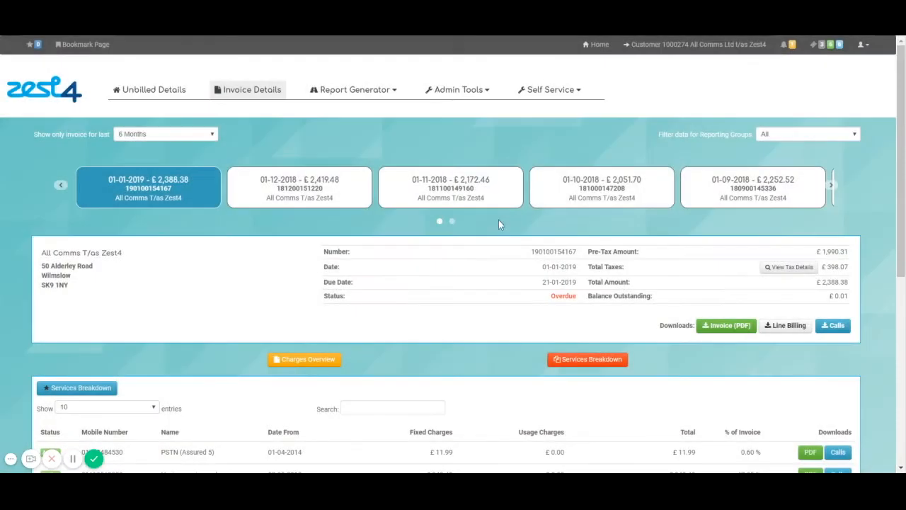
# Open Service Level Alerts from the admin functions and show all alerts on one page
pyautogui.click(478, 97)
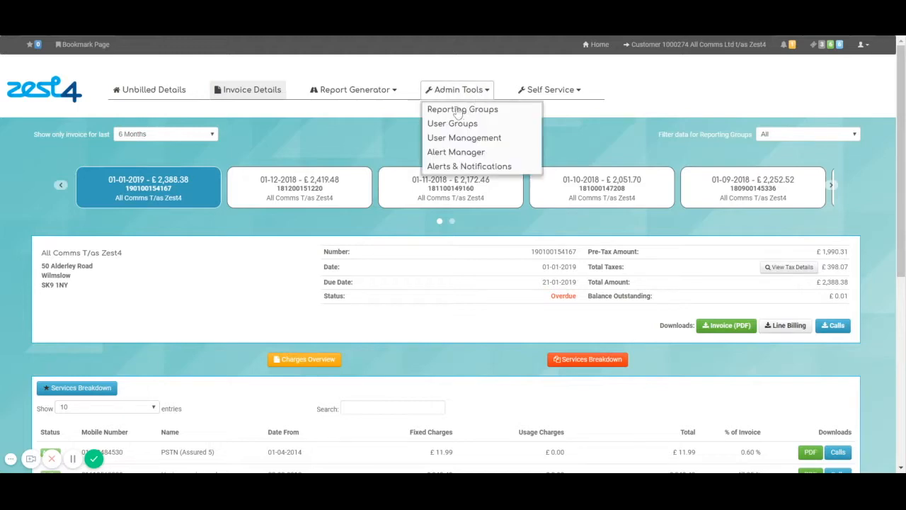
pyautogui.click(457, 151)
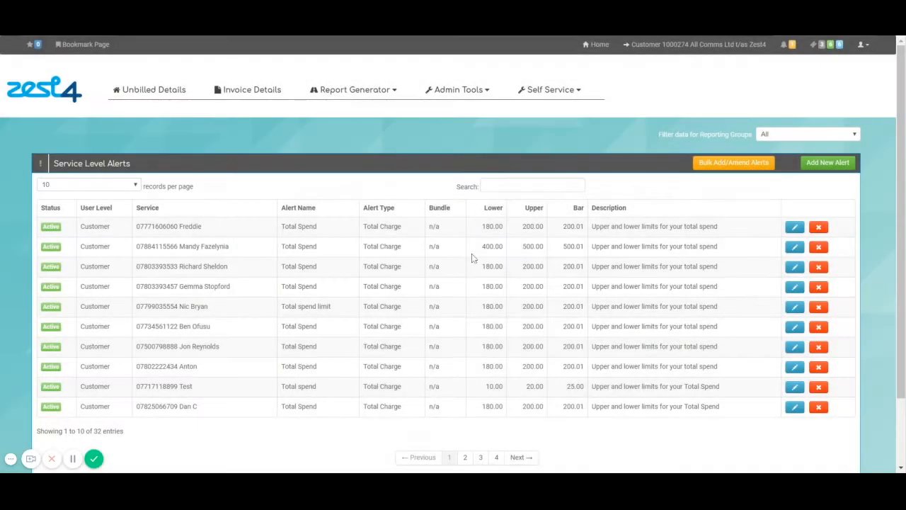
pyautogui.click(109, 247)
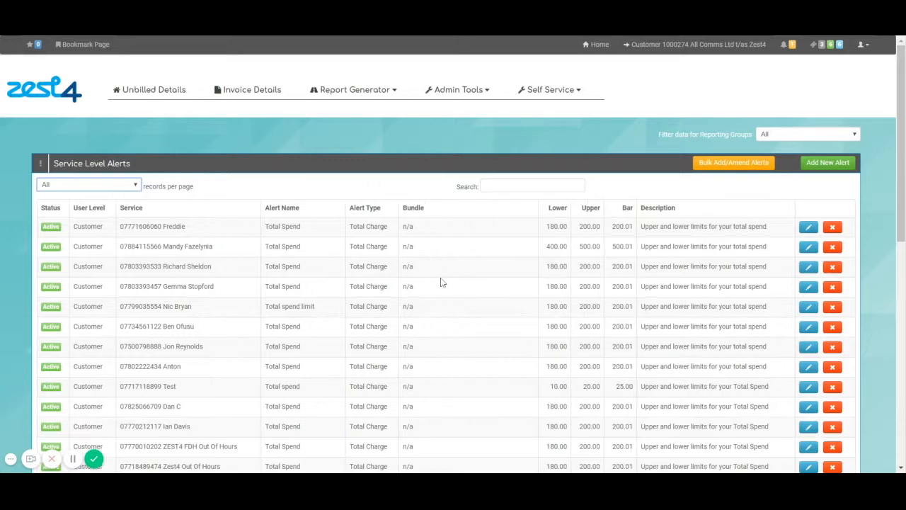
pyautogui.click(484, 186)
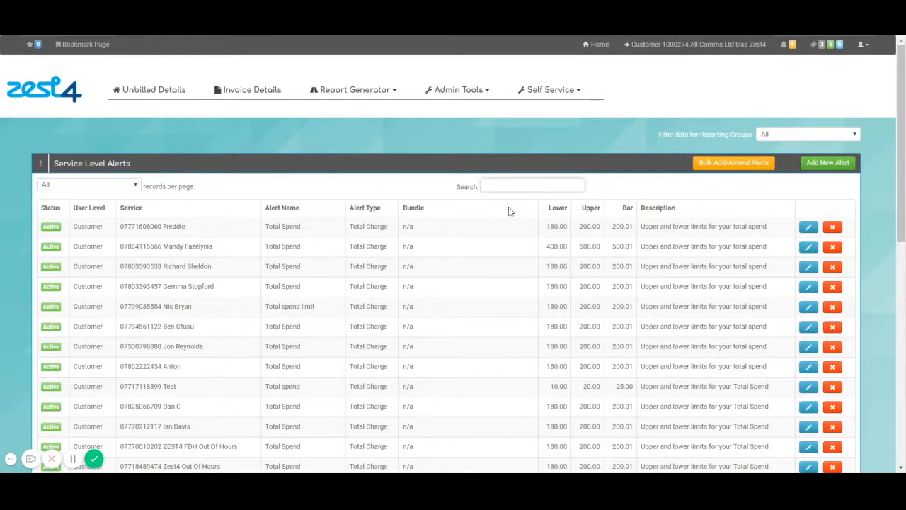
pyautogui.scroll(-5, 599, 328)
pyautogui.scroll(4, 665, 366)
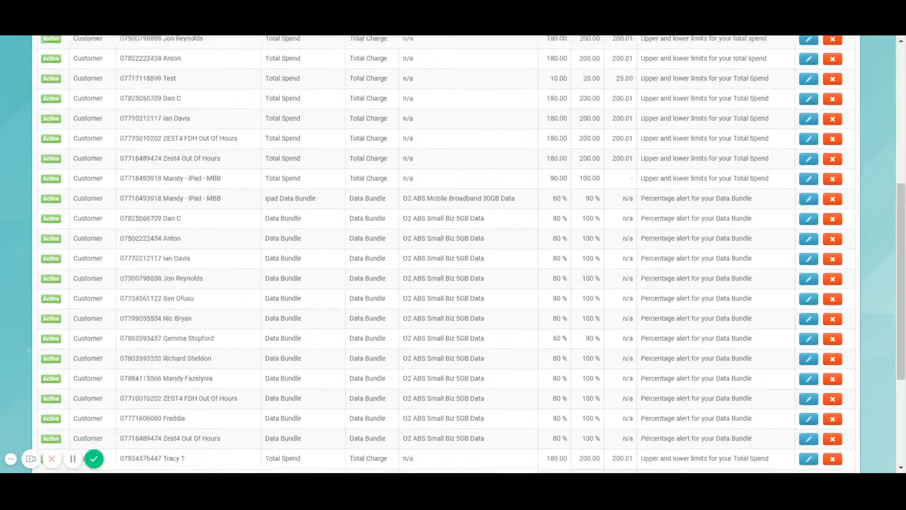
pyautogui.scroll(2, 661, 366)
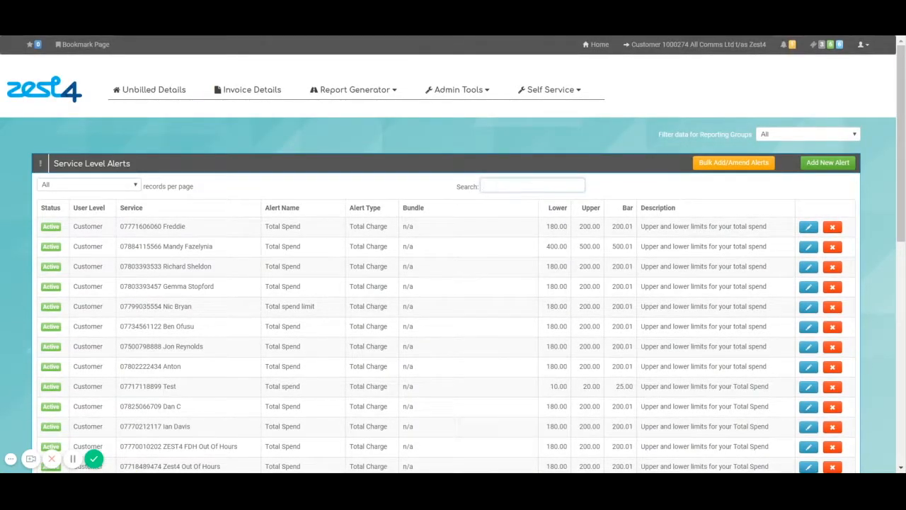
# Search the alerts by two user names, then by the Test line's number
pyautogui.write('mandy')
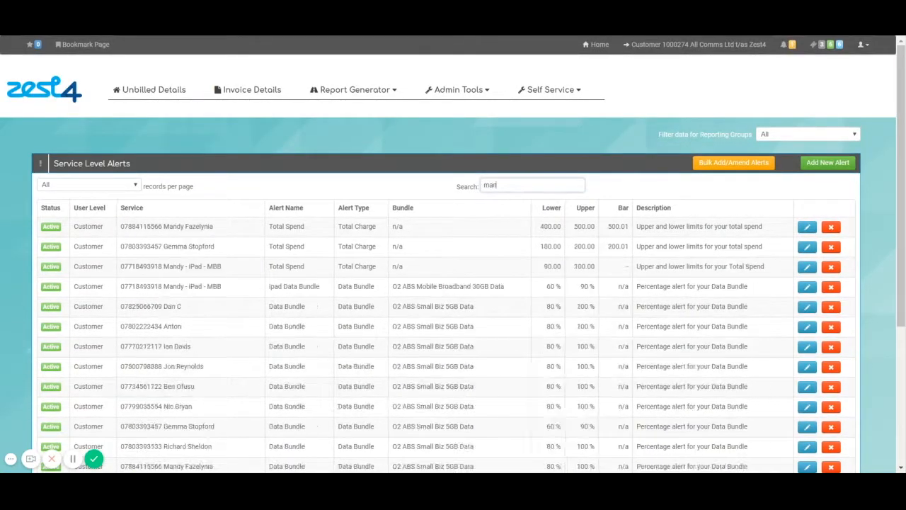
pyautogui.press('BackSpace')
pyautogui.press('BackSpace')
pyautogui.press('BackSpace')
pyautogui.press('BackSpace')
pyautogui.press('BackSpace')
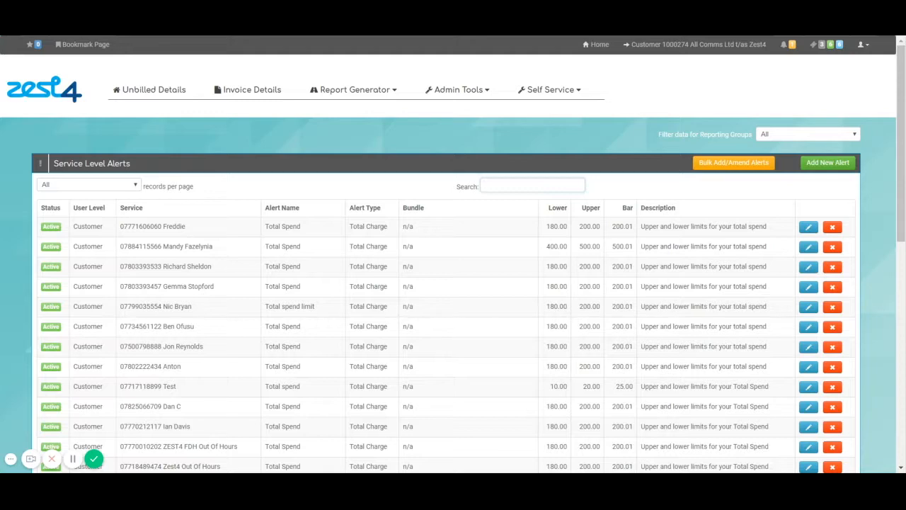
pyautogui.write('jon')
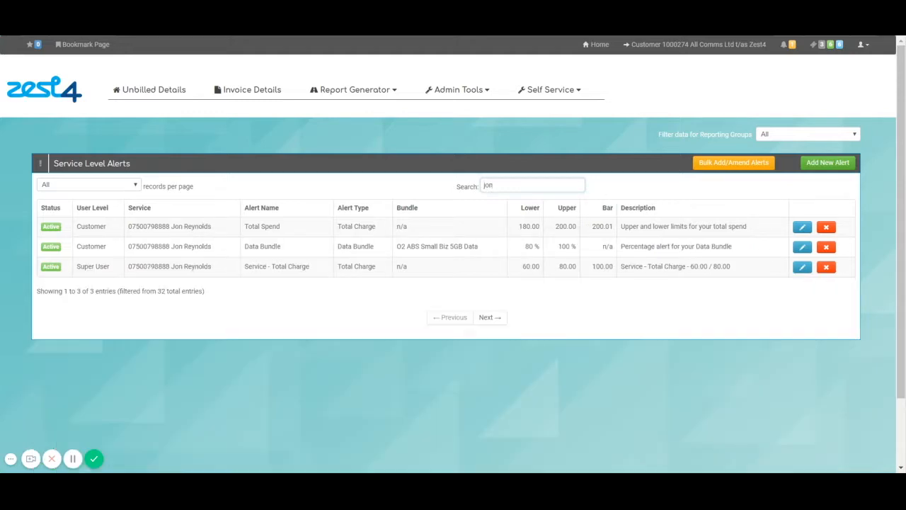
pyautogui.press('BackSpace')
pyautogui.write('07717')
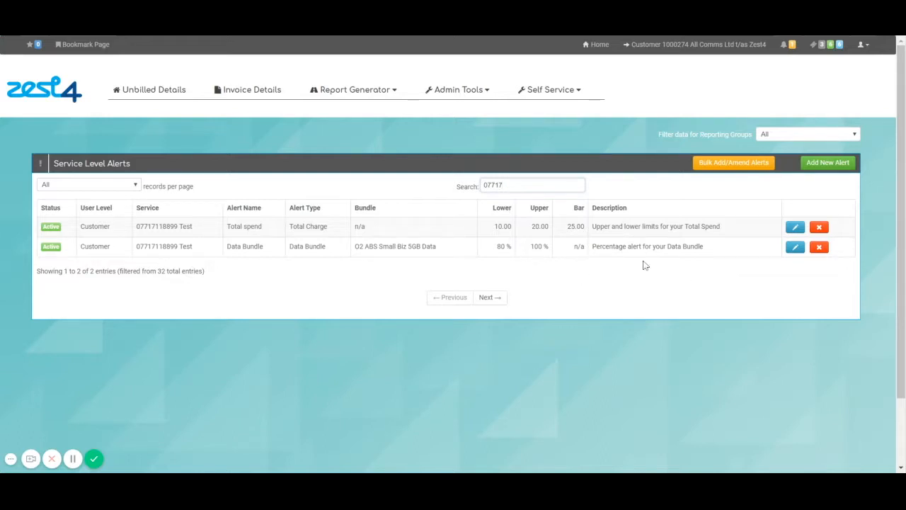
# Edit the Test line's Total spend alert, setting lower limit 20 and upper limit 30
pyautogui.click(795, 228)
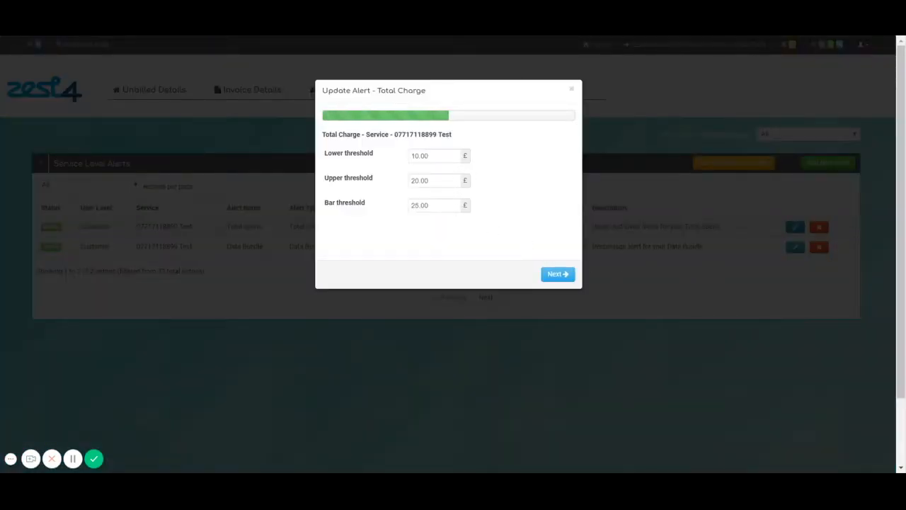
pyautogui.doubleClick(420, 155)
pyautogui.write('20')
pyautogui.press('Tab')
pyautogui.write('3')
pyautogui.press('Tab')
pyautogui.write('50')
pyautogui.click(455, 237)
pyautogui.moveTo(429, 204); pyautogui.dragTo(233, 219)
pyautogui.click(557, 273)
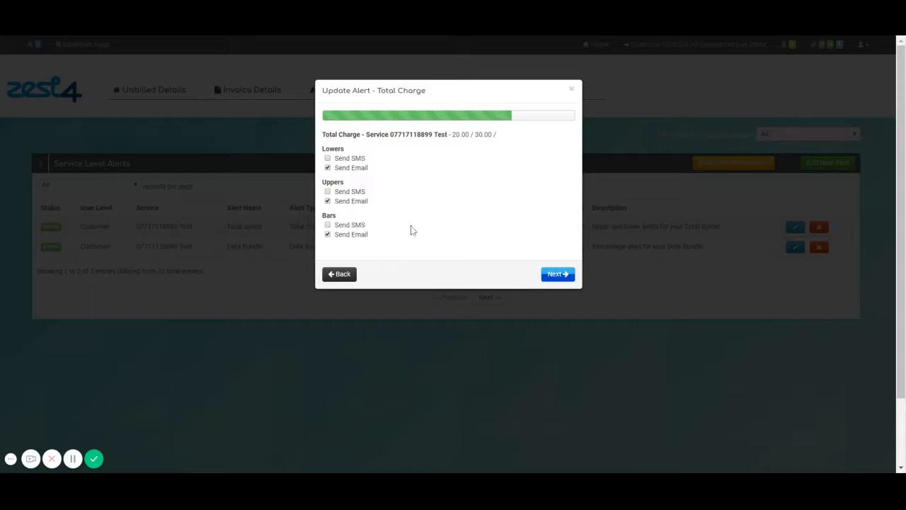
# Switch the lower, upper and bar limit notifications from e-mail to SMS
pyautogui.click(327, 159)
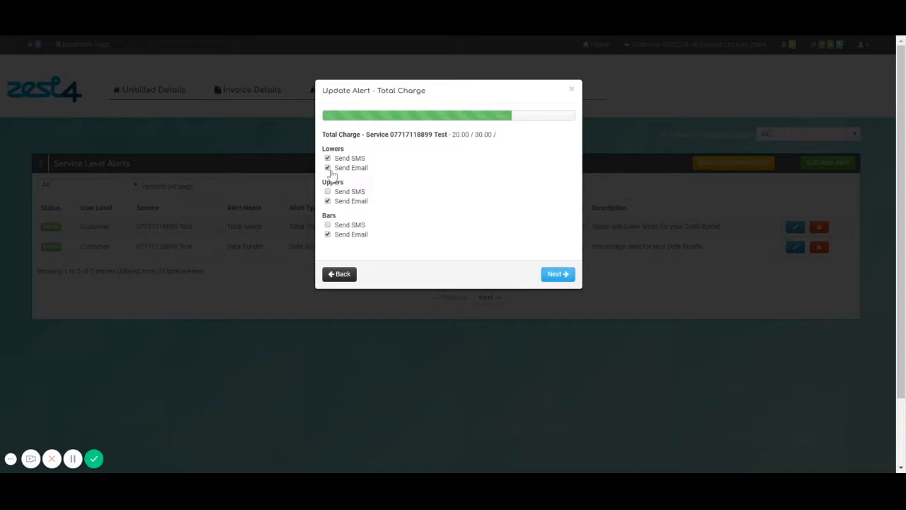
pyautogui.click(327, 191)
pyautogui.click(327, 225)
pyautogui.click(327, 234)
pyautogui.click(327, 201)
pyautogui.click(328, 168)
pyautogui.click(557, 273)
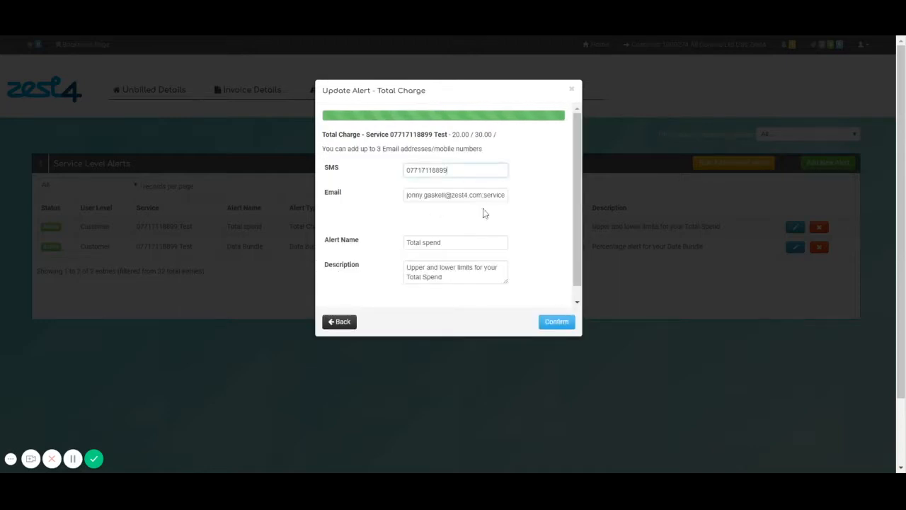
# Add a second SMS number, fix the e-mail recipients, rename the alert, and save it
pyautogui.click(489, 198)
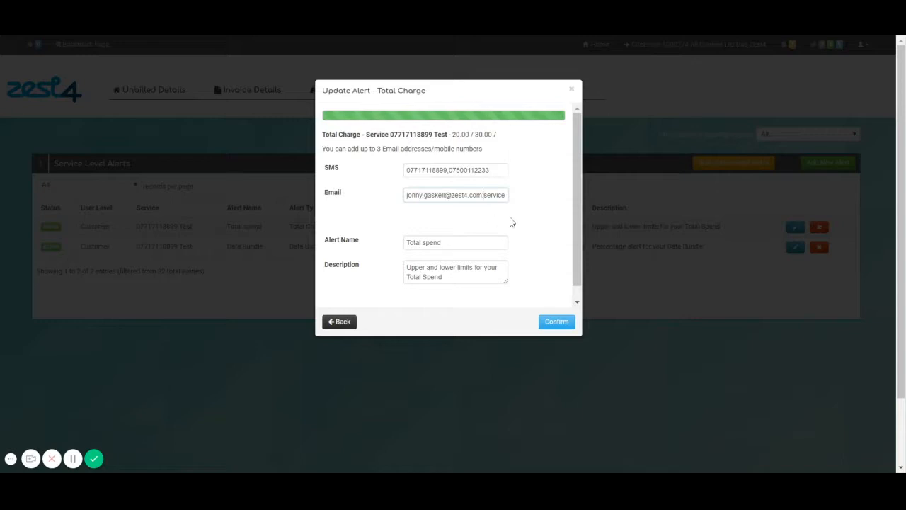
pyautogui.press('BackSpace')
pyautogui.write(',')
pyautogui.press('BackSpace')
pyautogui.press('End')
pyautogui.write('@zest4.com')
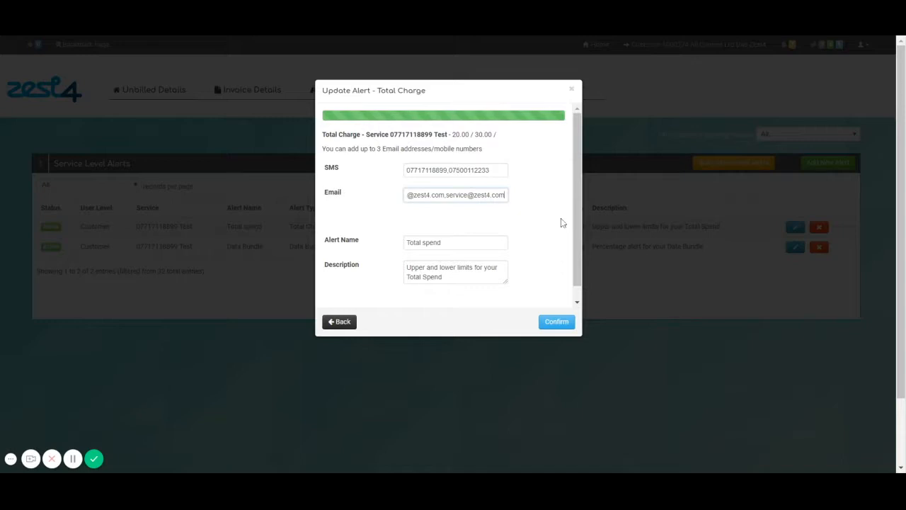
pyautogui.click(460, 243)
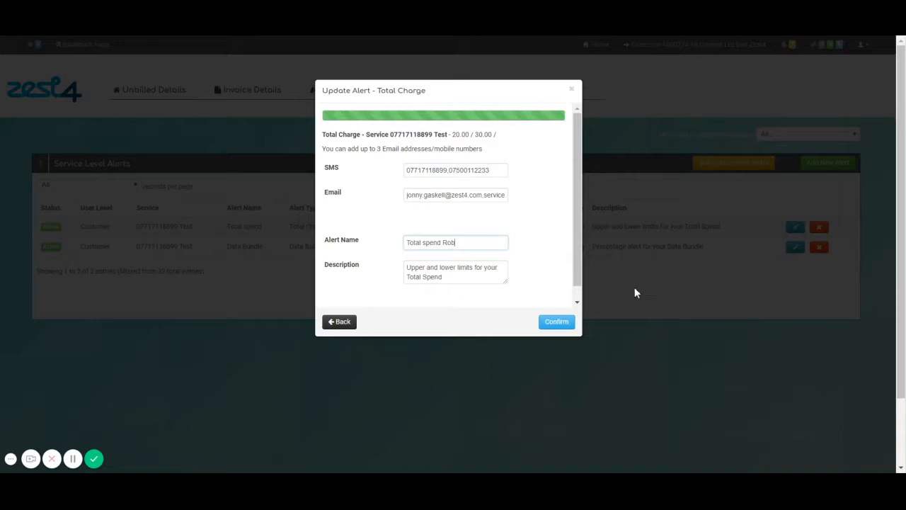
pyautogui.scroll(-1, 577, 290)
pyautogui.click(557, 323)
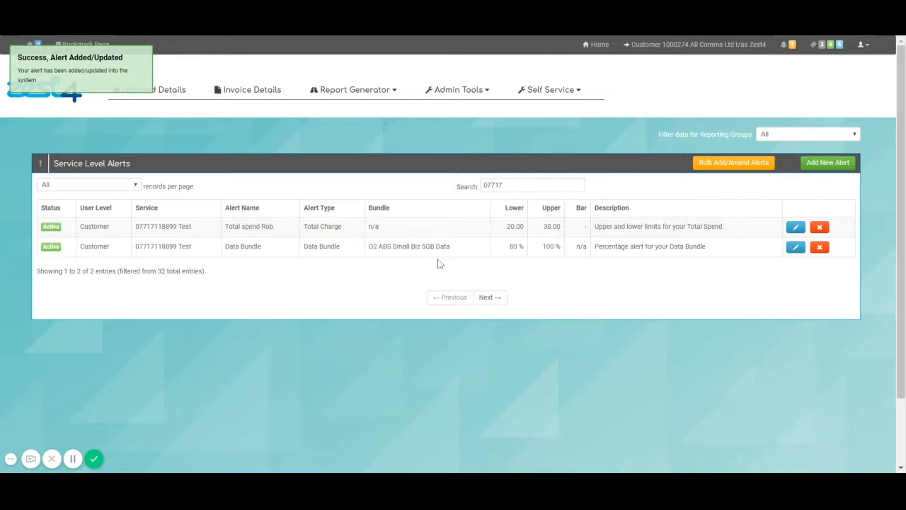
# Set the Data Bundle alert thresholds to 60% lower and 90% upper
pyautogui.click(795, 247)
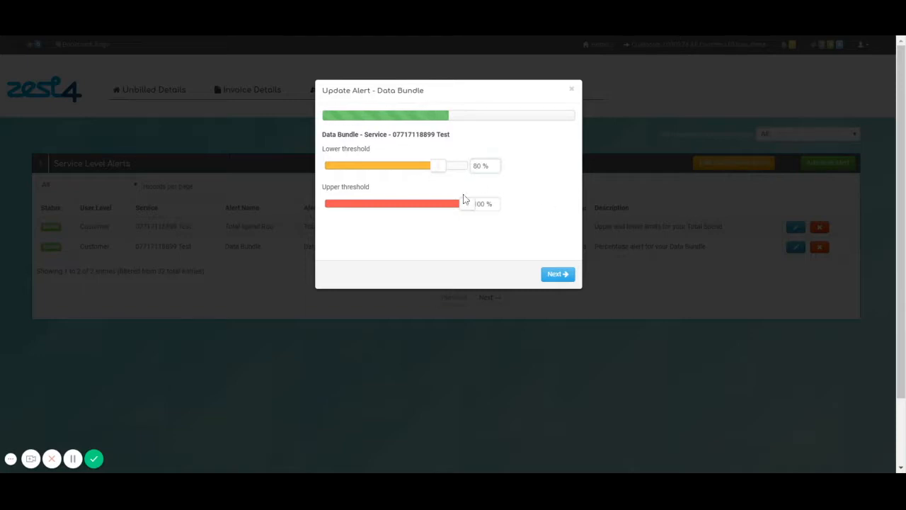
pyautogui.press('BackSpace')
pyautogui.write('60')
pyautogui.click(481, 204)
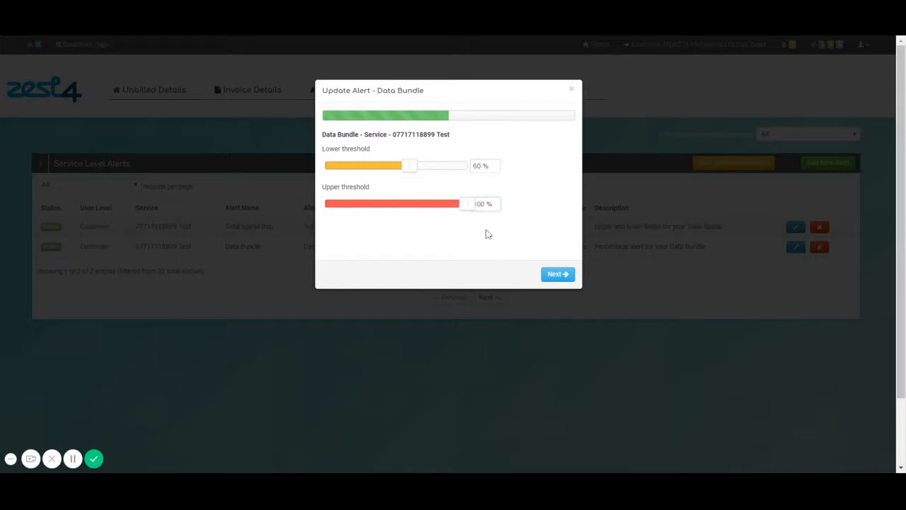
pyautogui.press('BackSpace')
pyautogui.press('BackSpace')
pyautogui.write('9')
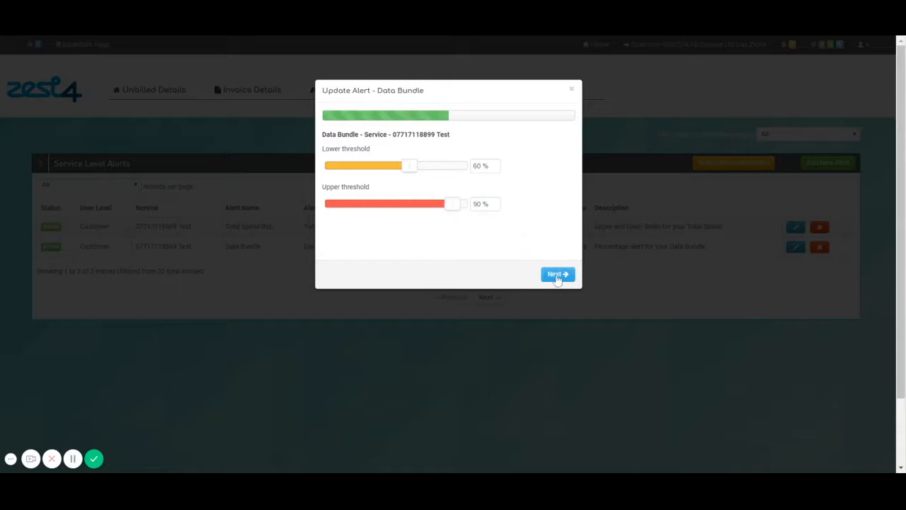
pyautogui.click(557, 276)
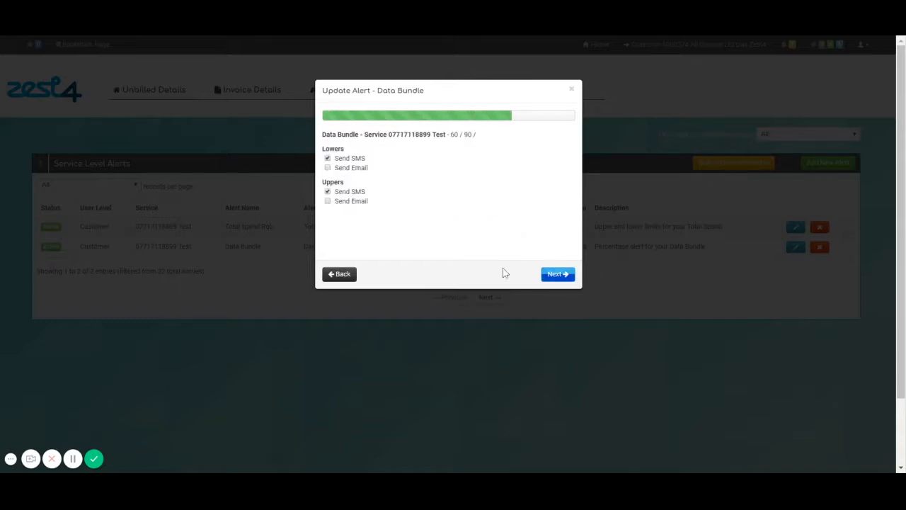
# Switch both threshold notifications from SMS to e-mail and confirm the alert
pyautogui.click(328, 157)
pyautogui.click(328, 167)
pyautogui.click(327, 192)
pyautogui.click(328, 202)
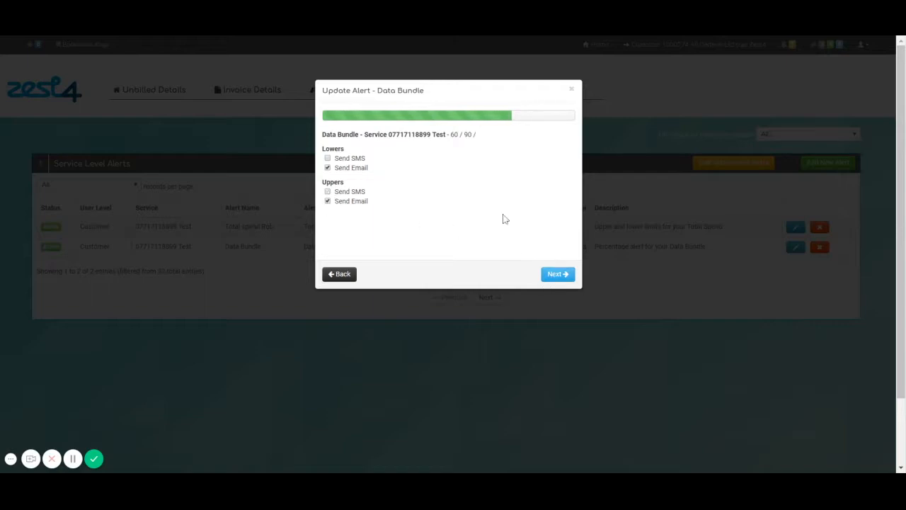
pyautogui.click(558, 274)
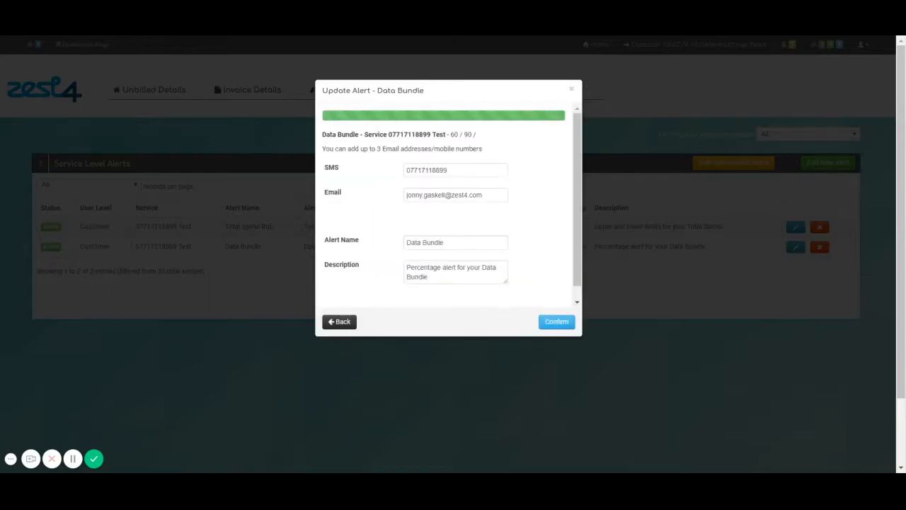
pyautogui.click(492, 195)
pyautogui.press('Tab')
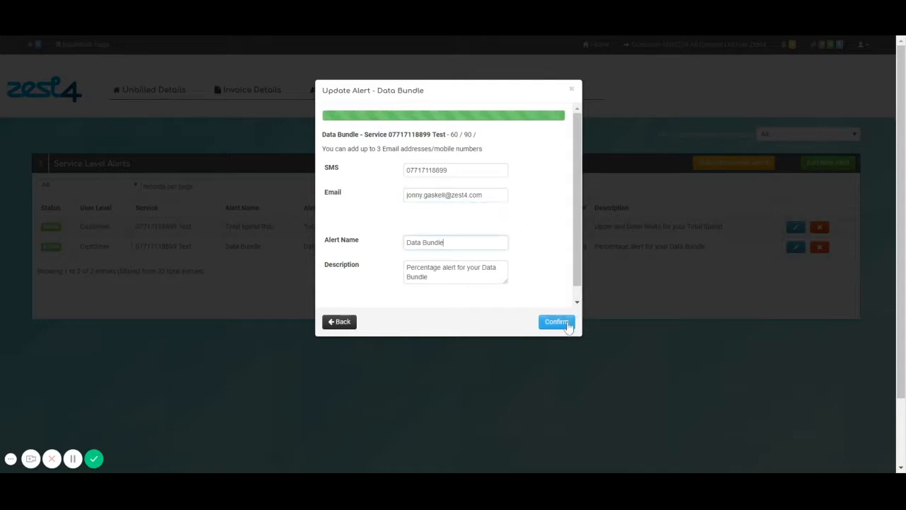
pyautogui.click(556, 322)
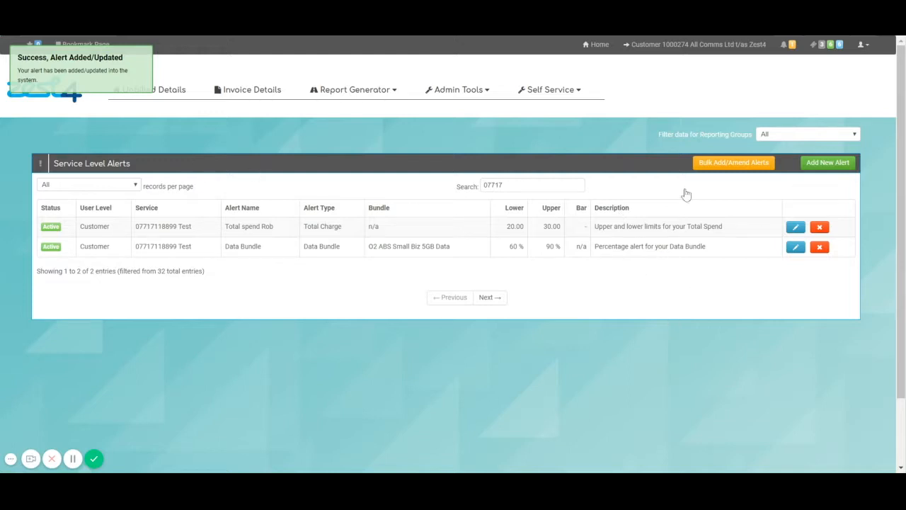
# Delete the alerts search text and scroll through the full Service Level Alerts table
pyautogui.moveTo(503, 184); pyautogui.dragTo(366, 184)
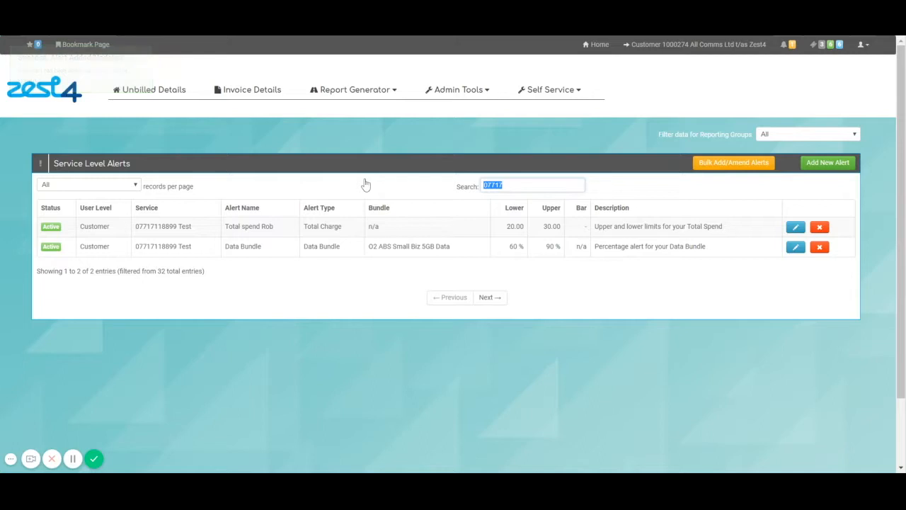
pyautogui.press('BackSpace')
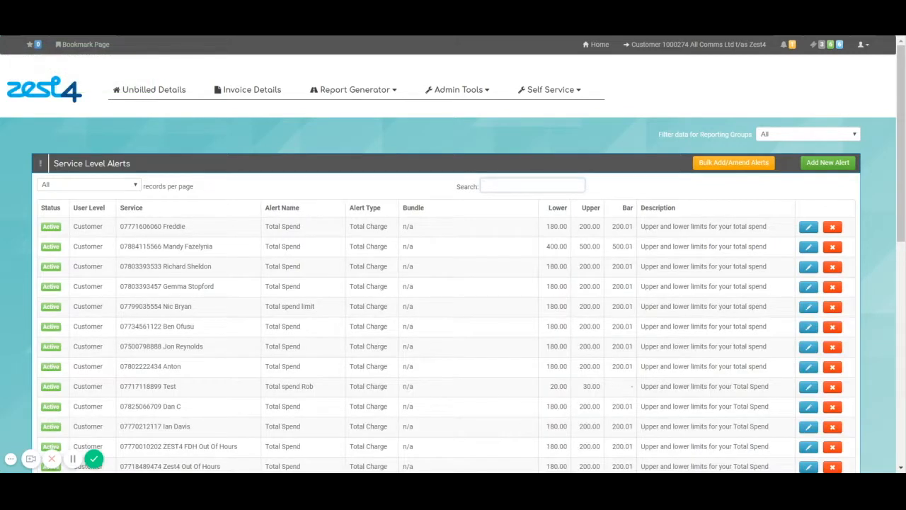
pyautogui.scroll(-1, 39, 301)
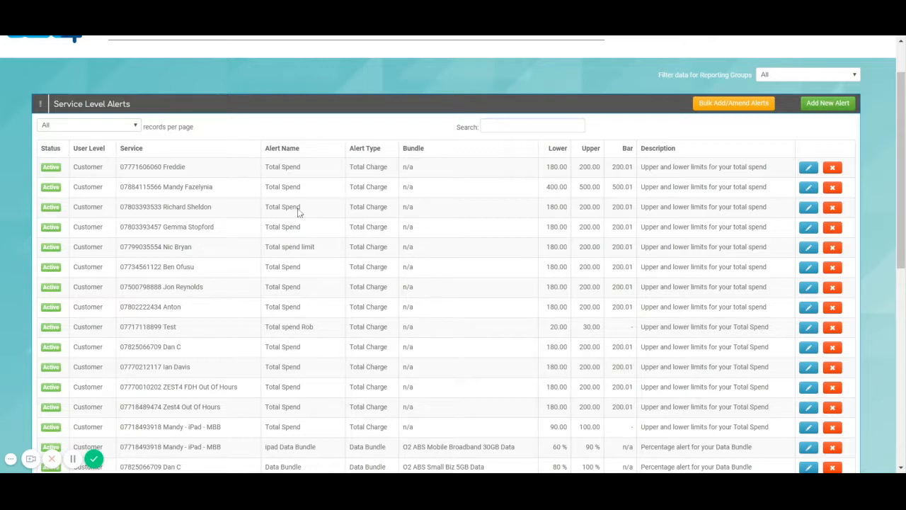
pyautogui.scroll(2, 794, 301)
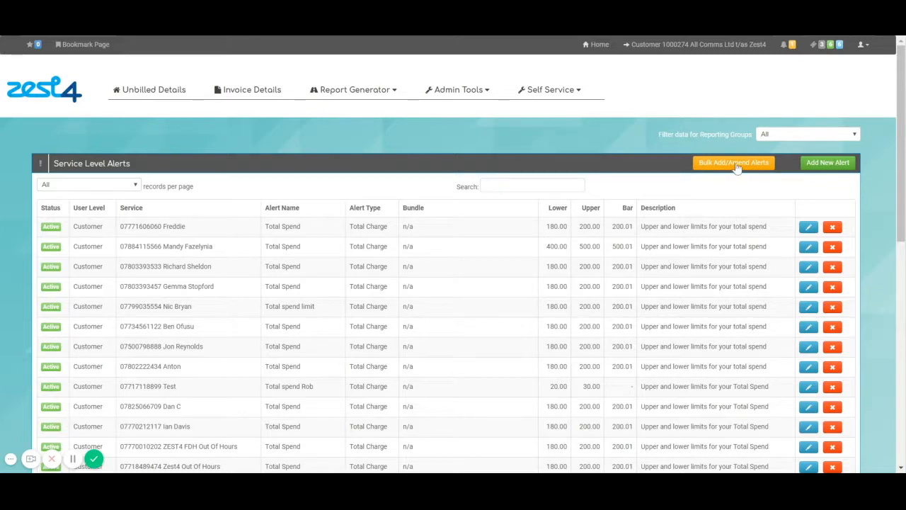
pyautogui.scroll(-4, 604, 341)
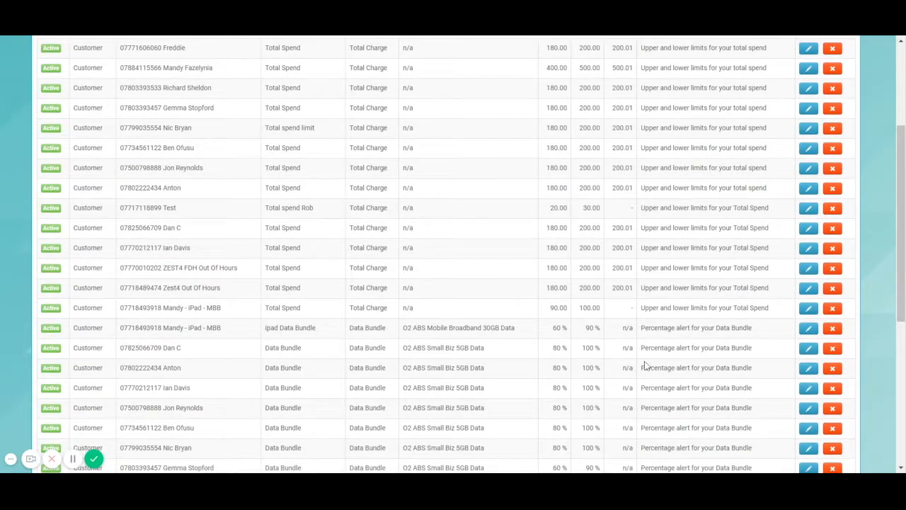
pyautogui.scroll(4, 673, 326)
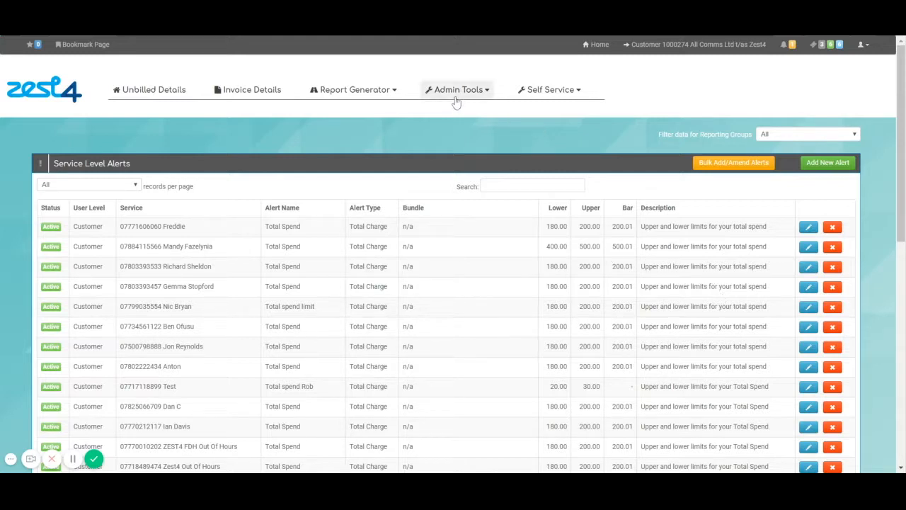
# Search the per-service self-service list by number and open the Test line's options
pyautogui.click(555, 95)
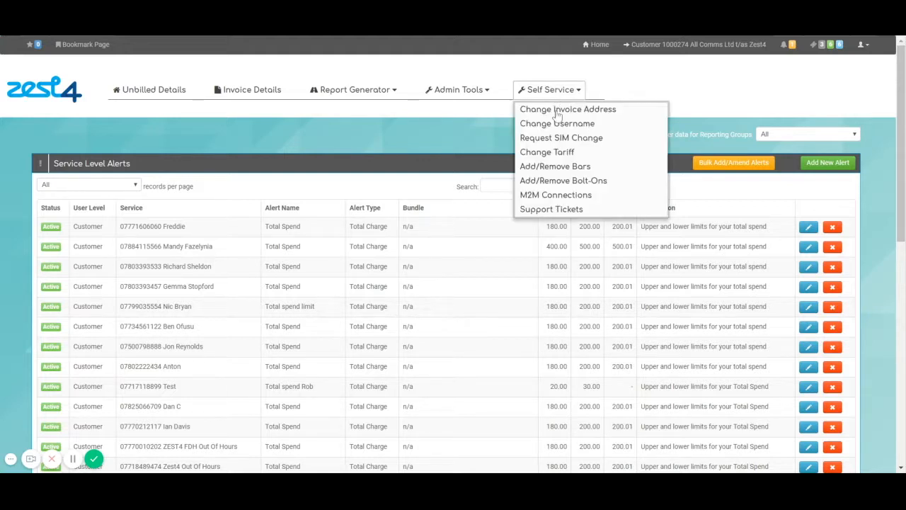
pyautogui.click(563, 134)
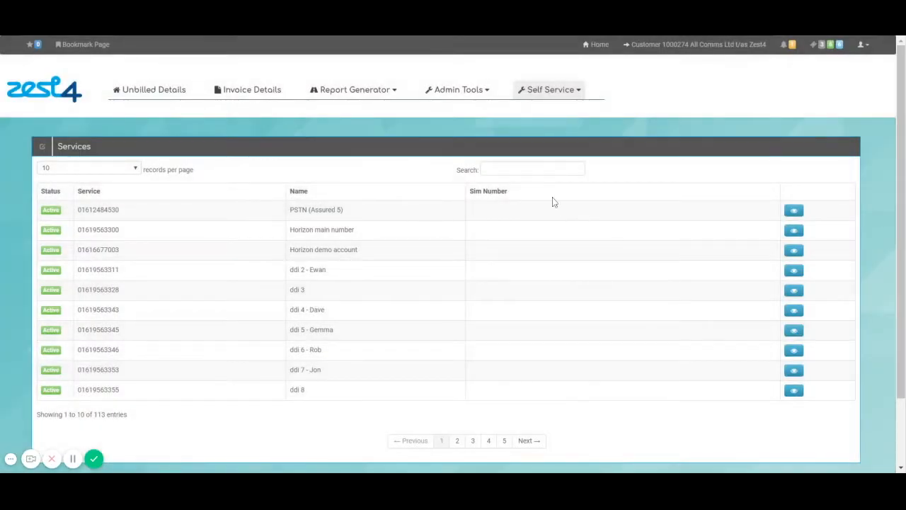
pyautogui.click(526, 169)
pyautogui.write('07717')
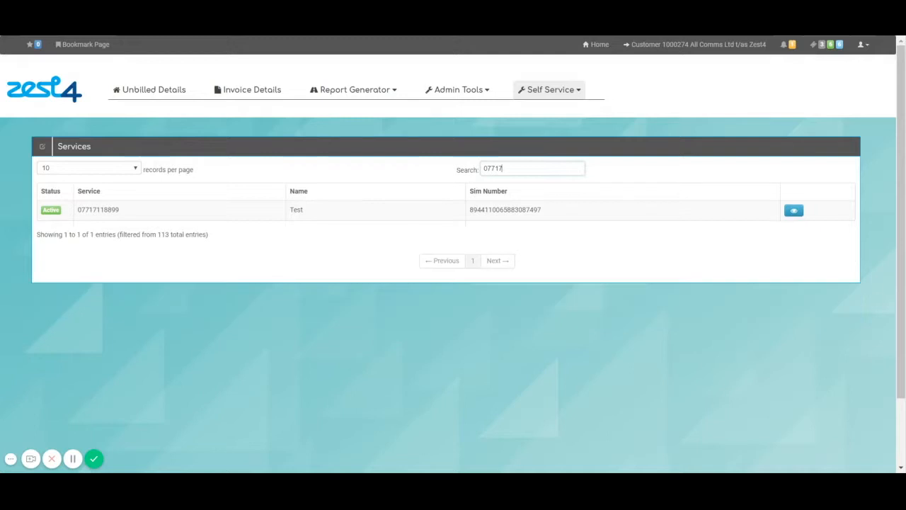
pyautogui.click(794, 211)
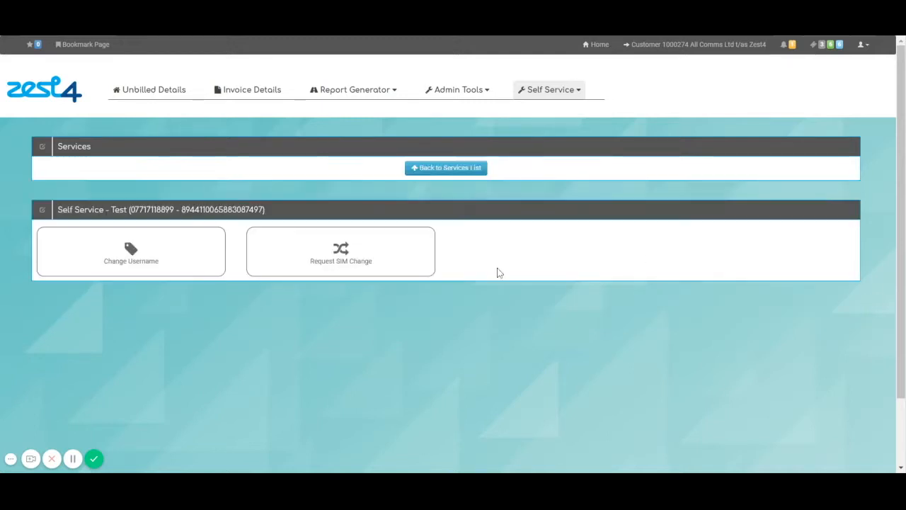
# Enter the Test line's new username, tick the confirmation and submit it as Change Pending
pyautogui.click(132, 255)
pyautogui.click(457, 174)
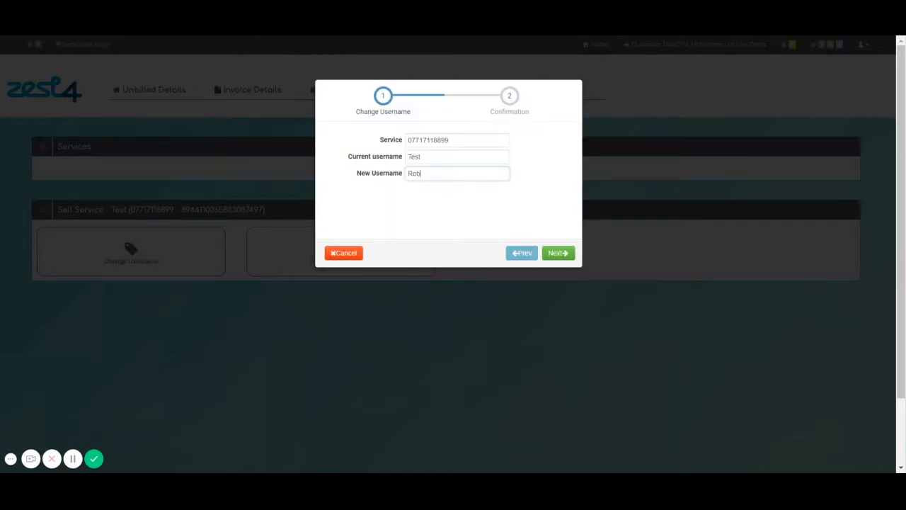
pyautogui.click(557, 253)
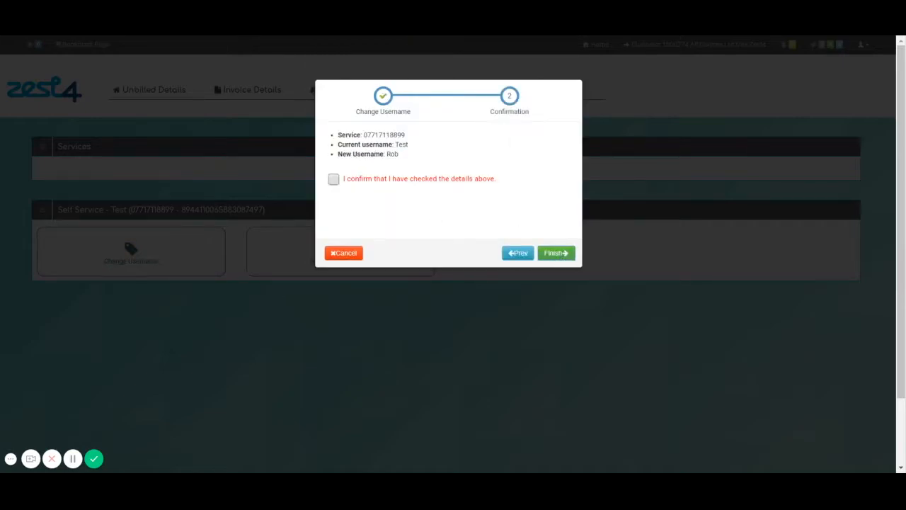
pyautogui.click(333, 179)
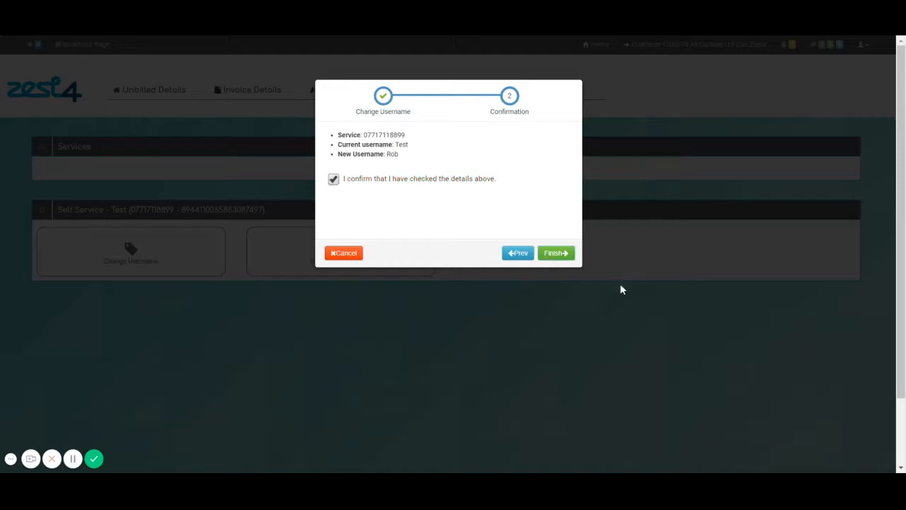
pyautogui.click(556, 253)
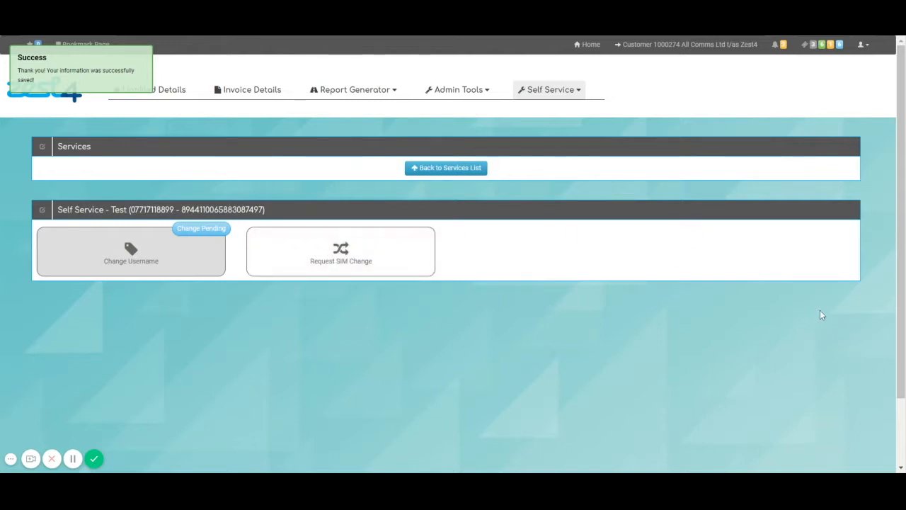
pyautogui.click(531, 91)
# Find the renamed mobile service in the list and open its Request SIM Change form
pyautogui.click(547, 139)
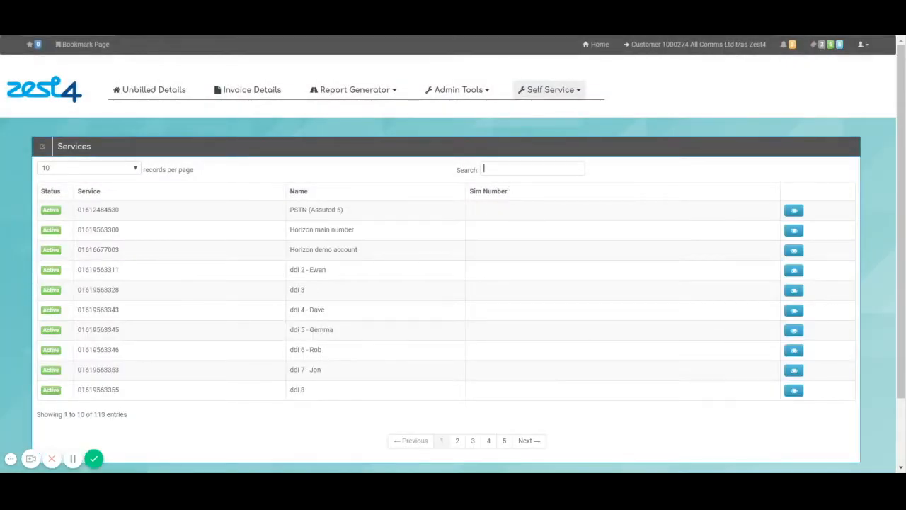
pyautogui.write('rob')
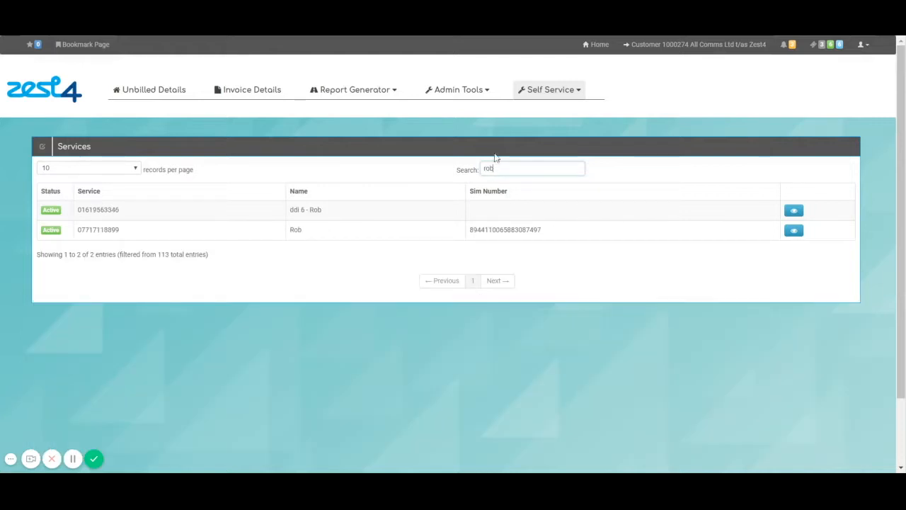
pyautogui.click(793, 232)
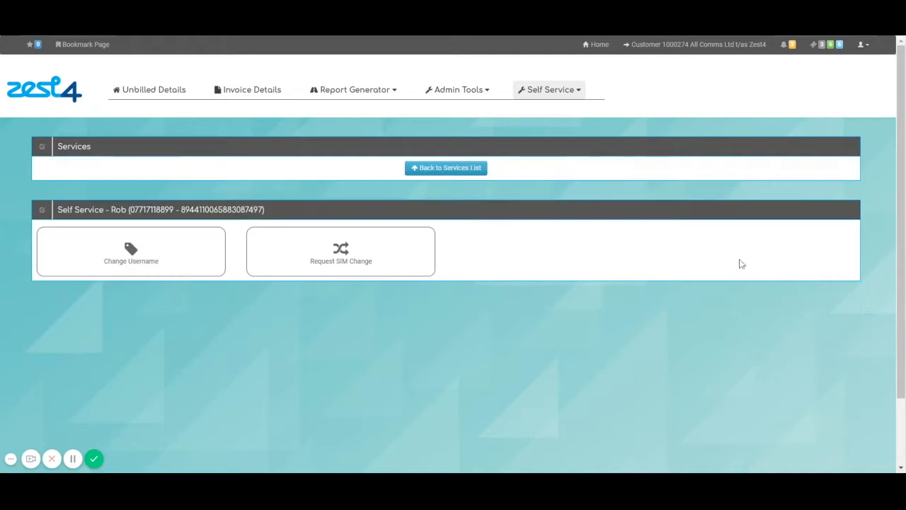
pyautogui.click(375, 266)
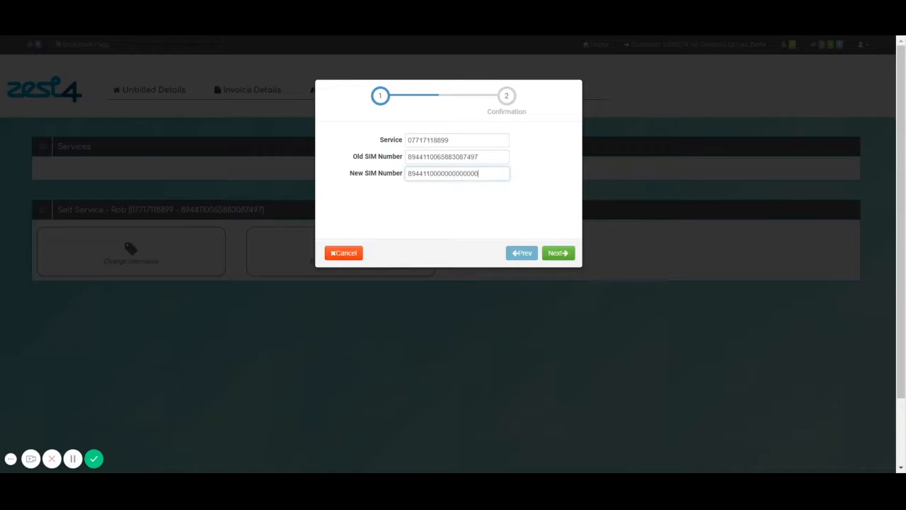
# Attempt the SIM change, clear the new SIM number after validation errors, and cancel the request
pyautogui.click(569, 255)
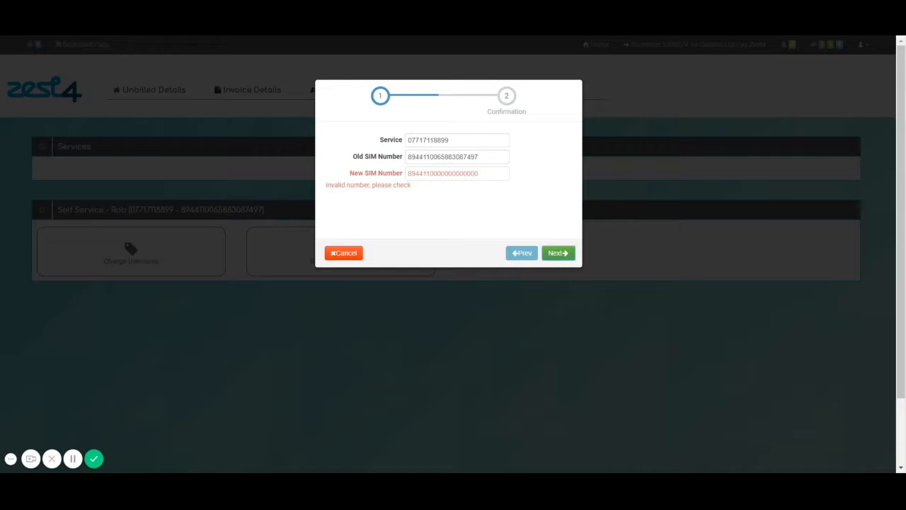
pyautogui.click(480, 173)
pyautogui.press('BackSpace')
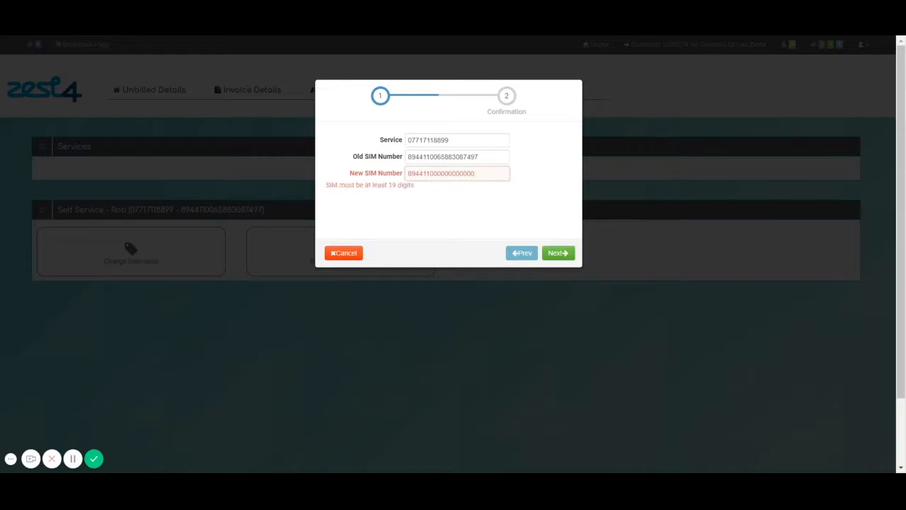
pyautogui.press('BackSpace')
pyautogui.press('BackSpace')
pyautogui.press('BackSpace')
pyautogui.press('BackSpace')
pyautogui.press('BackSpace')
pyautogui.press('BackSpace')
pyautogui.press('BackSpace')
pyautogui.press('BackSpace')
pyautogui.press('BackSpace')
pyautogui.press('BackSpace')
pyautogui.press('BackSpace')
pyautogui.press('BackSpace')
pyautogui.press('BackSpace')
pyautogui.press('BackSpace')
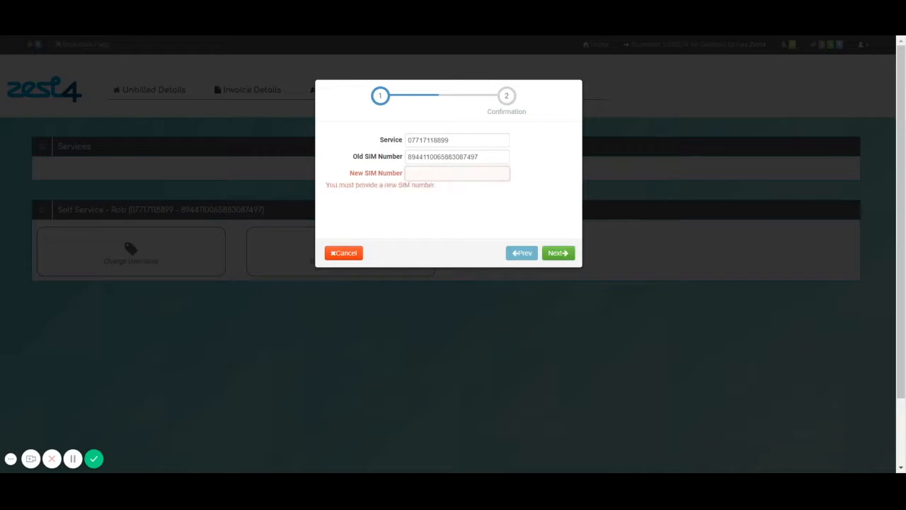
pyautogui.click(514, 214)
pyautogui.click(345, 253)
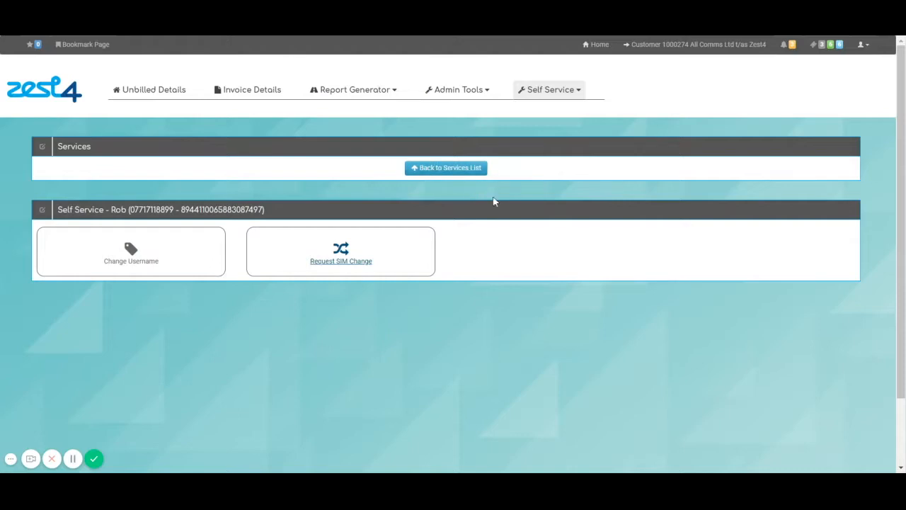
# Filter Change Tariff to O2, search 35.5, and choose ABS 011117 Small Biz 6GB 35.50 RRP 24M
pyautogui.click(560, 96)
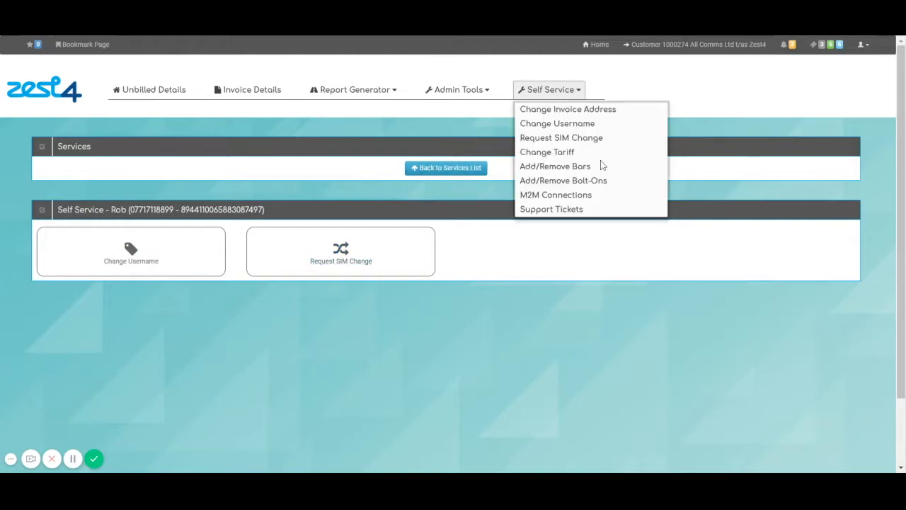
pyautogui.click(550, 154)
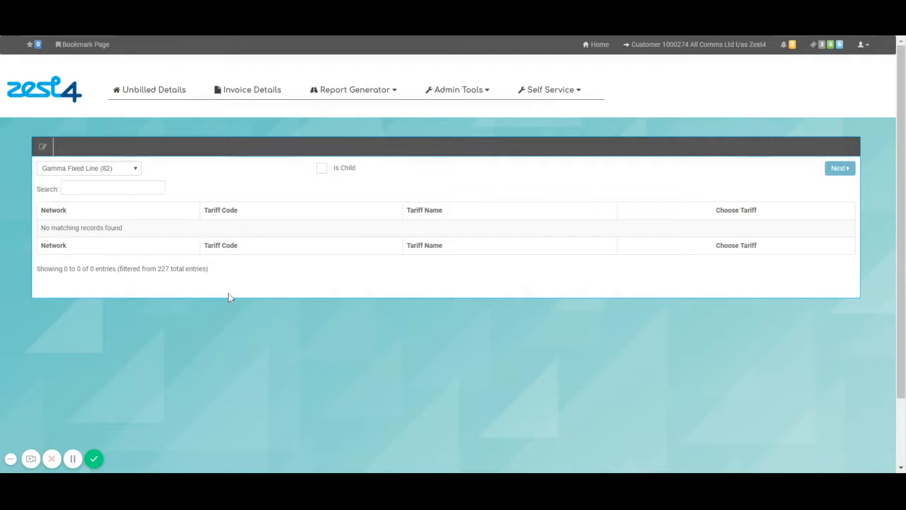
pyautogui.click(82, 174)
pyautogui.click(98, 225)
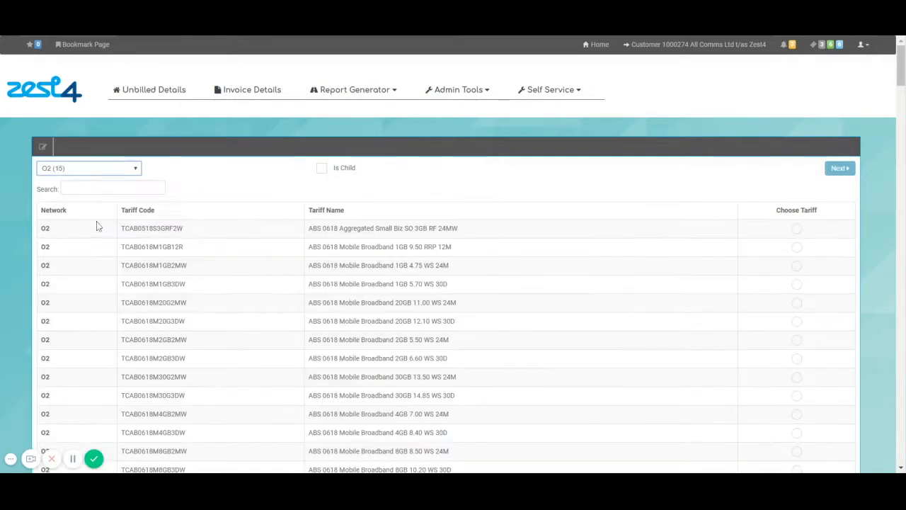
pyautogui.click(127, 187)
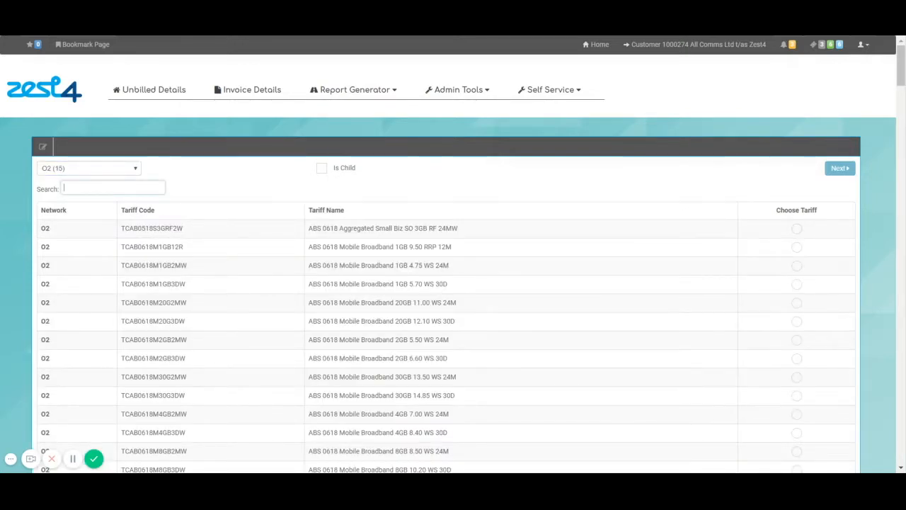
pyautogui.write('small biz 6gb')
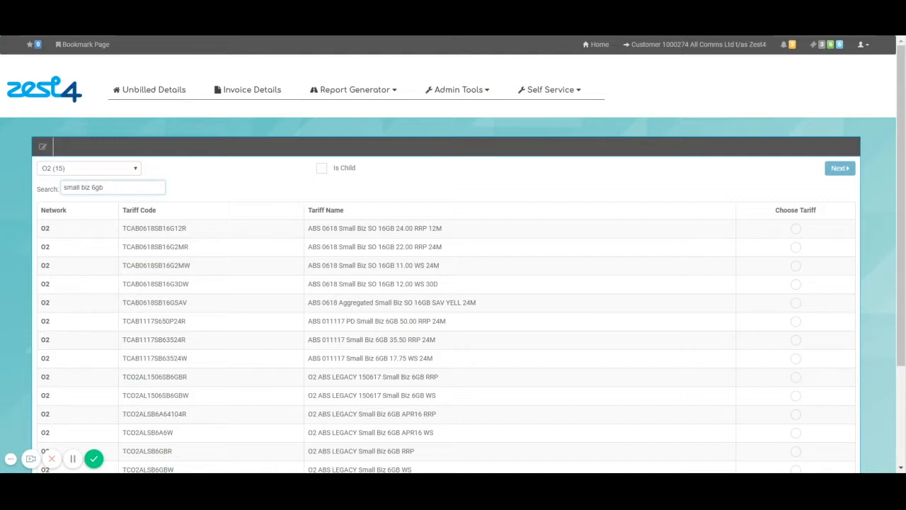
pyautogui.write(' RRP')
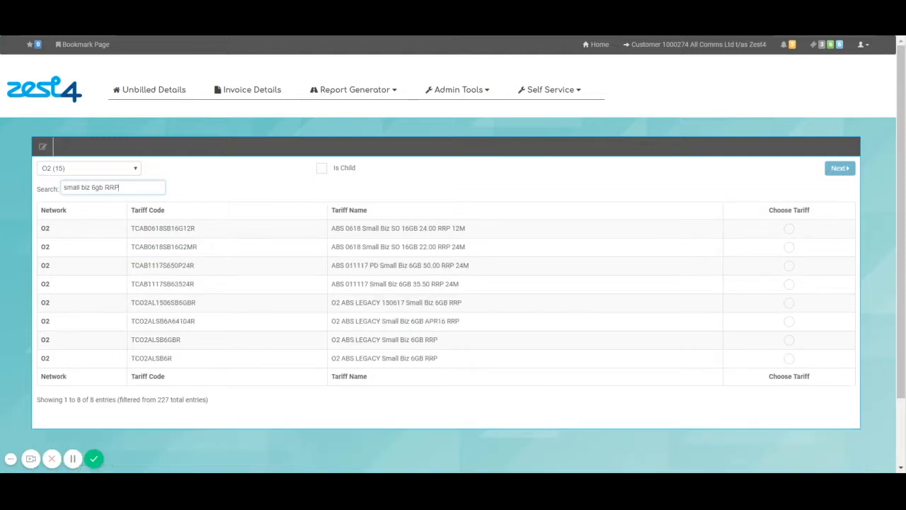
pyautogui.moveTo(119, 187); pyautogui.dragTo(21, 183)
pyautogui.write('35.5')
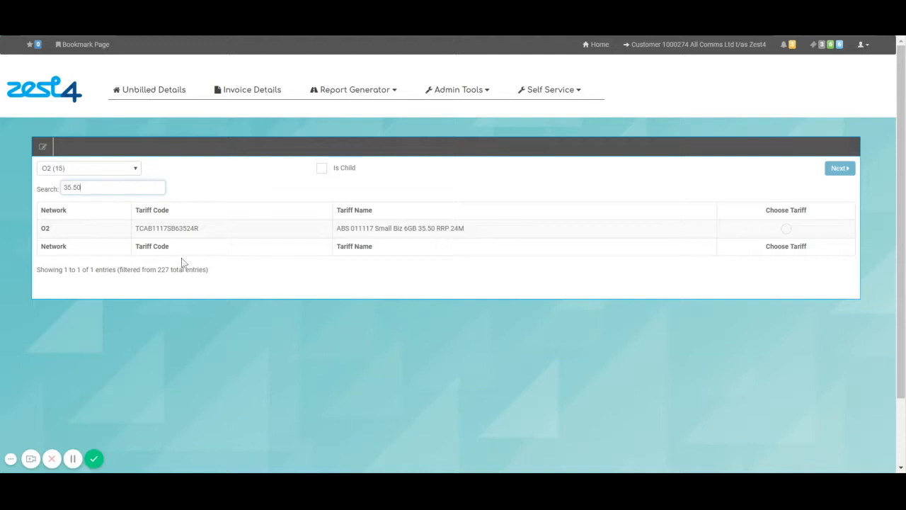
pyautogui.click(786, 228)
# Toggle three O2 services, including the out-of-hours one, to YES and reach the migration summary
pyautogui.click(823, 173)
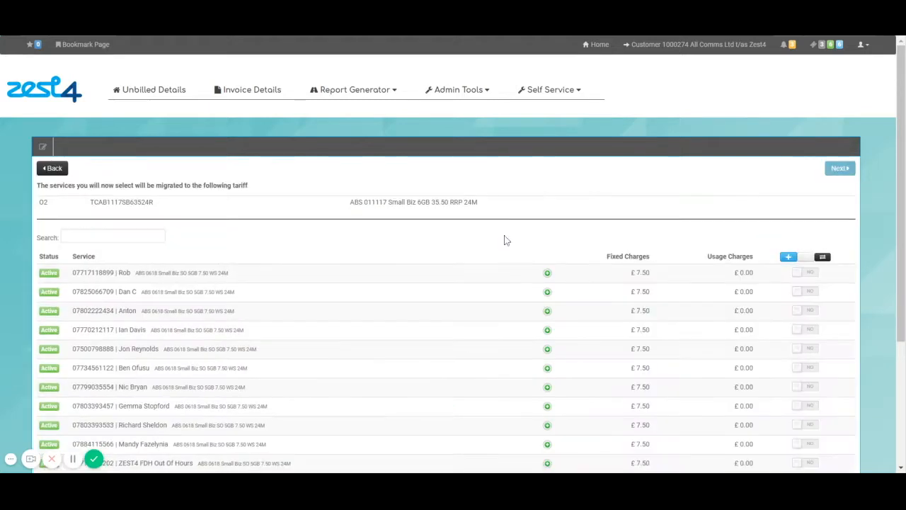
pyautogui.scroll(-3, 295, 327)
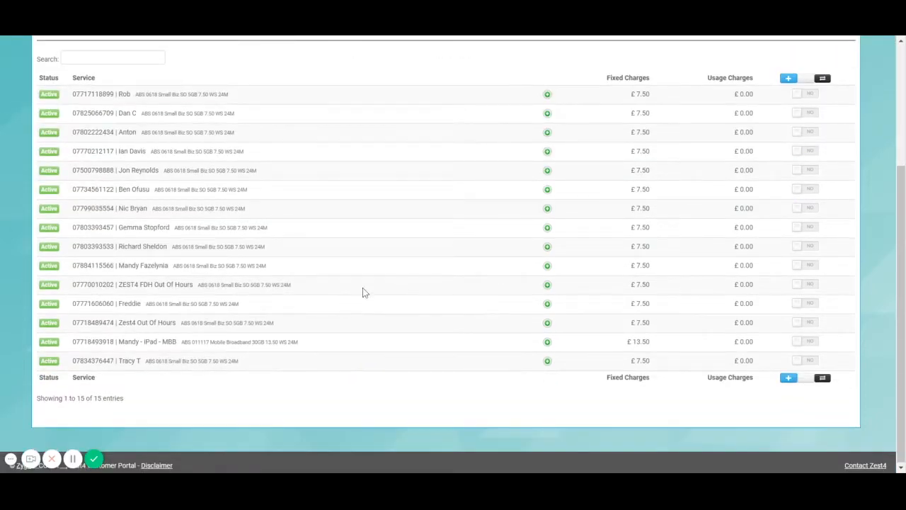
pyautogui.scroll(2, 363, 293)
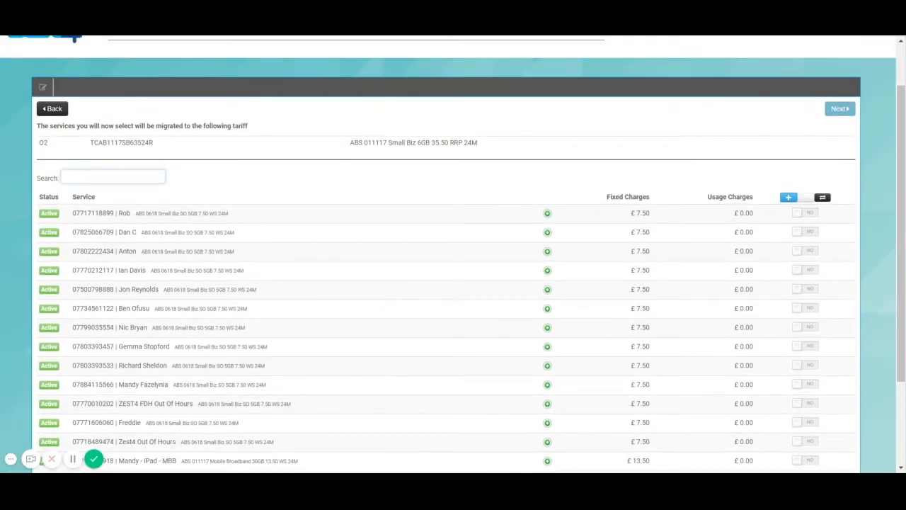
pyautogui.write('rob')
pyautogui.click(807, 328)
pyautogui.click(807, 404)
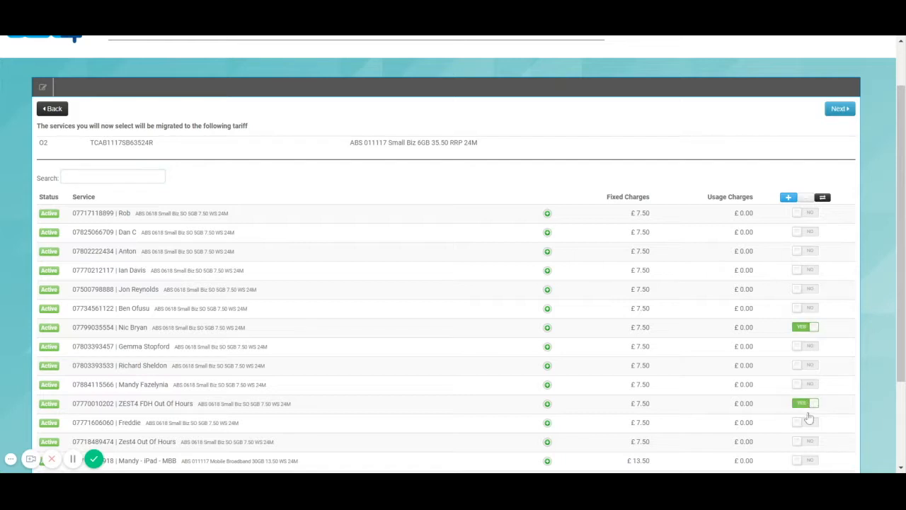
pyautogui.click(808, 251)
pyautogui.click(840, 109)
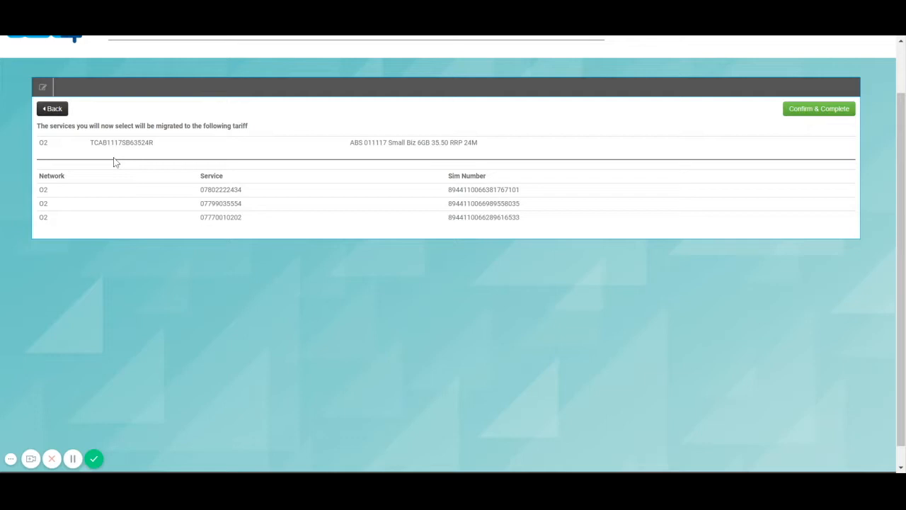
pyautogui.scroll(1, 151, 196)
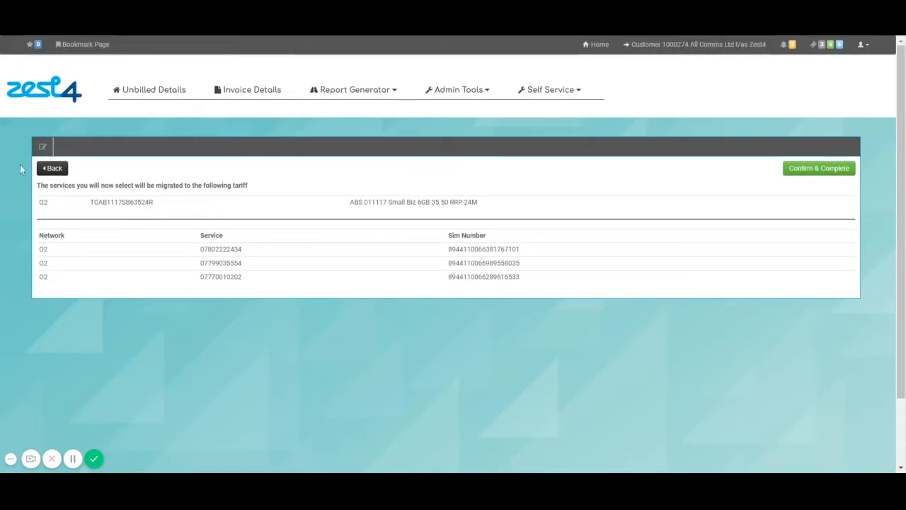
pyautogui.click(533, 92)
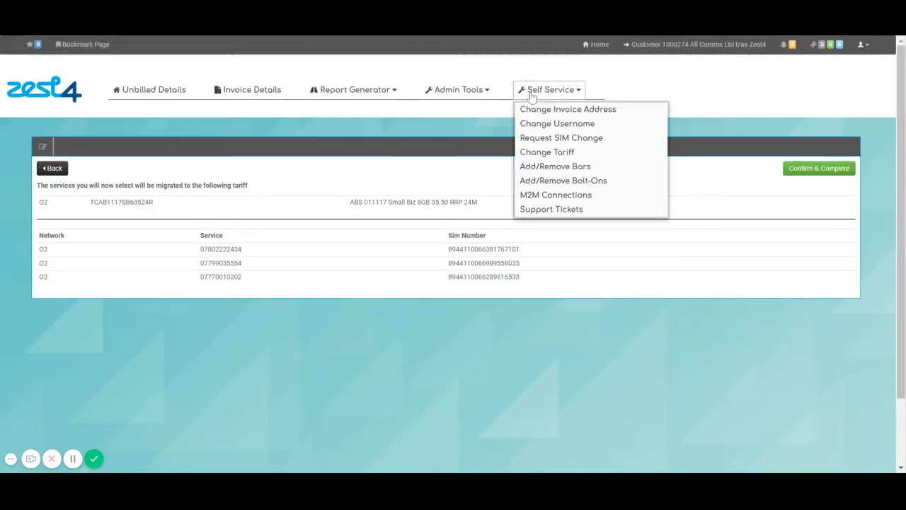
# In Add/Remove Bars, select the O2 ABS GPRS Bar with its state switched ON
pyautogui.click(559, 166)
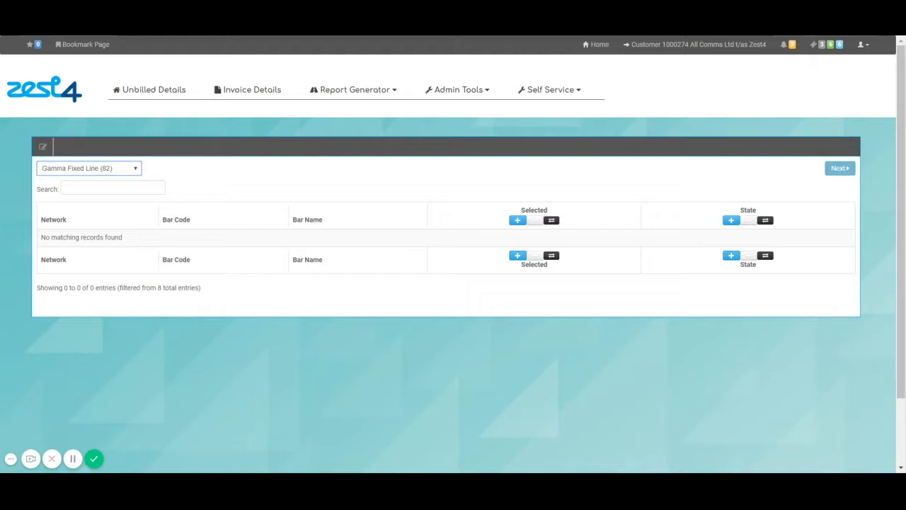
pyautogui.click(113, 202)
pyautogui.click(157, 190)
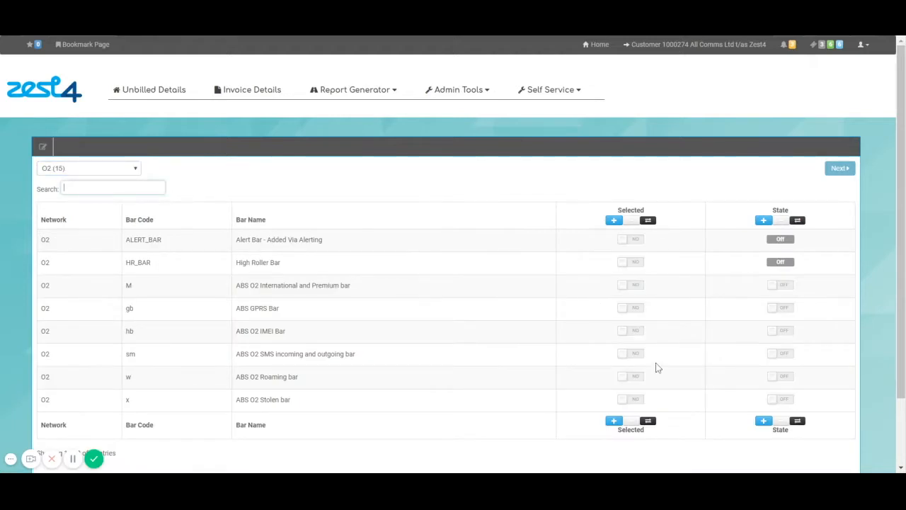
pyautogui.click(633, 308)
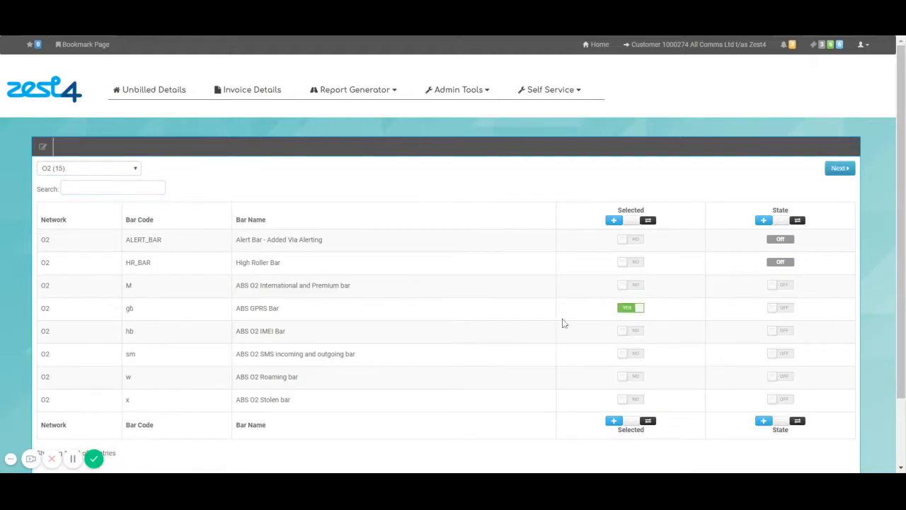
pyautogui.click(786, 313)
pyautogui.click(839, 168)
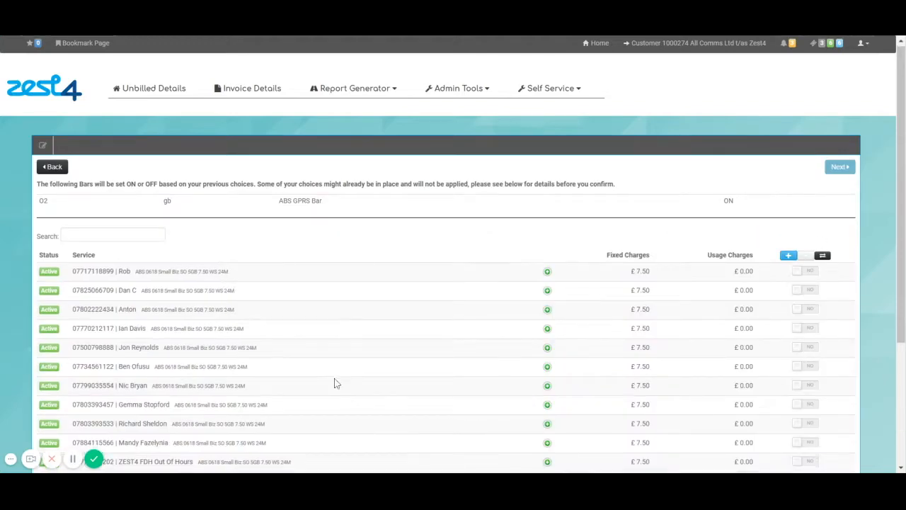
# Search for and mark two named services for the bar, then continue to confirmation
pyautogui.scroll(-1, 336, 383)
pyautogui.click(112, 176)
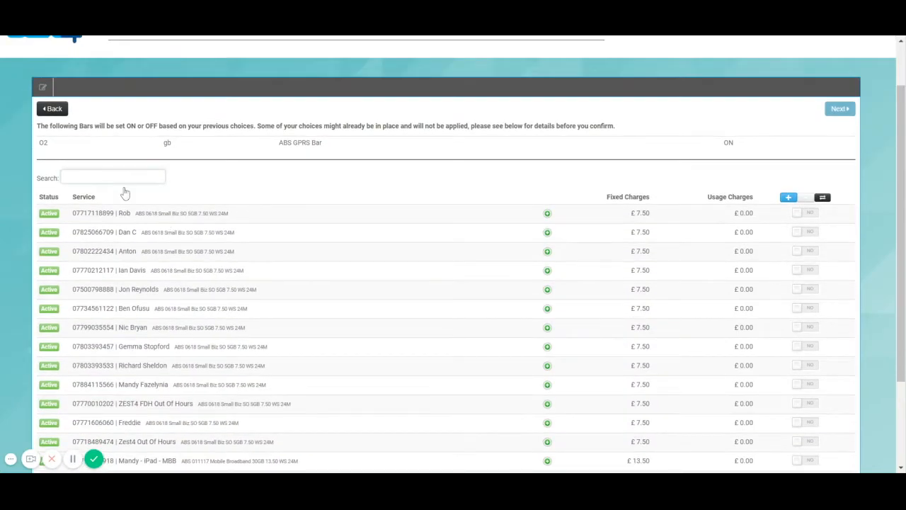
pyautogui.write('rob')
pyautogui.click(807, 213)
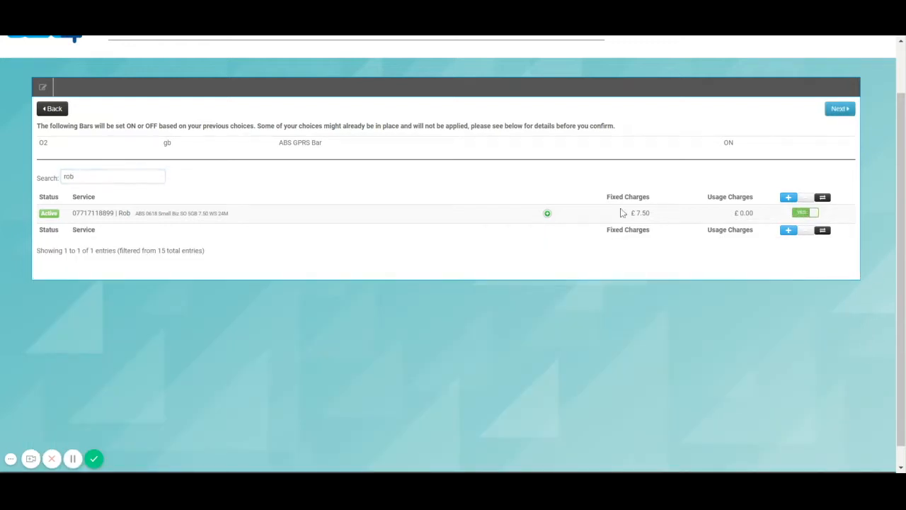
pyautogui.press('BackSpace')
pyautogui.press('BackSpace')
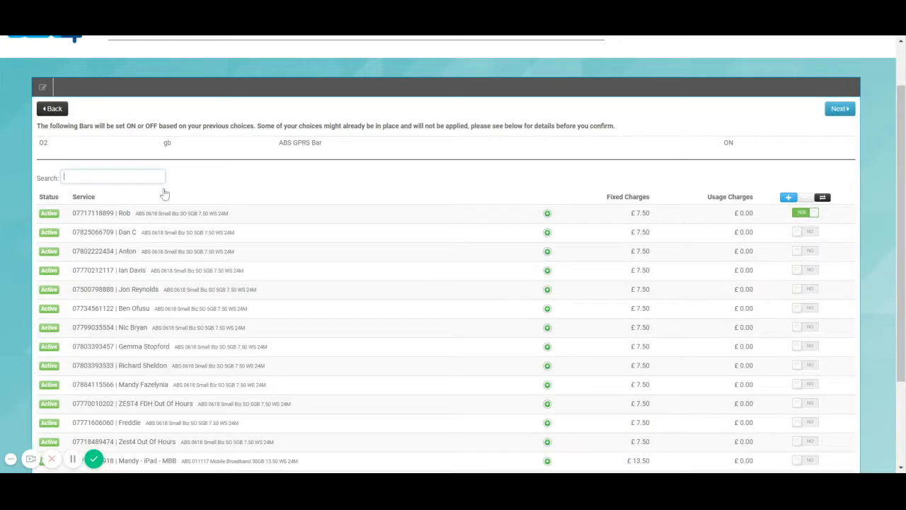
pyautogui.write('anton')
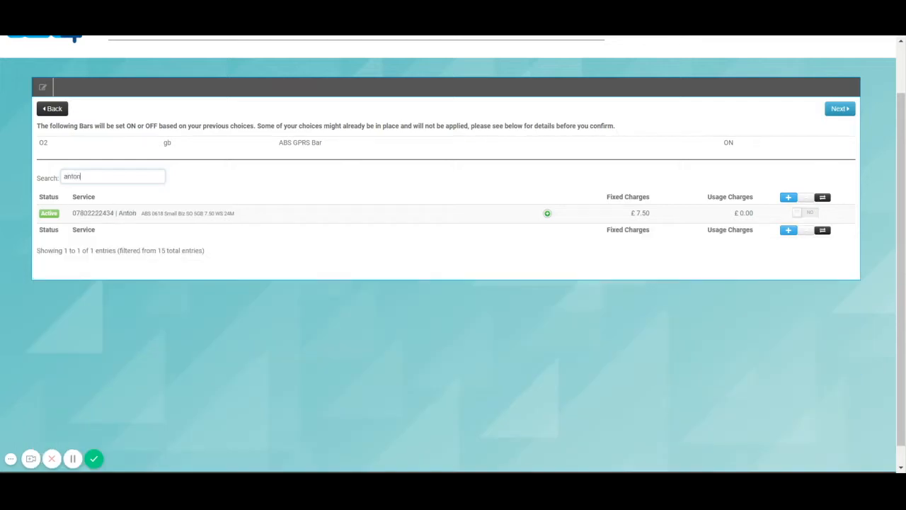
pyautogui.click(807, 212)
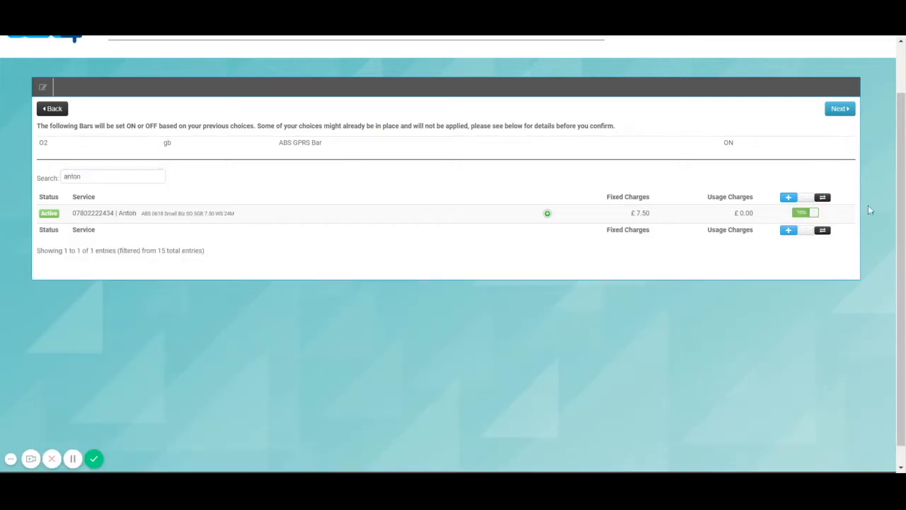
pyautogui.click(839, 109)
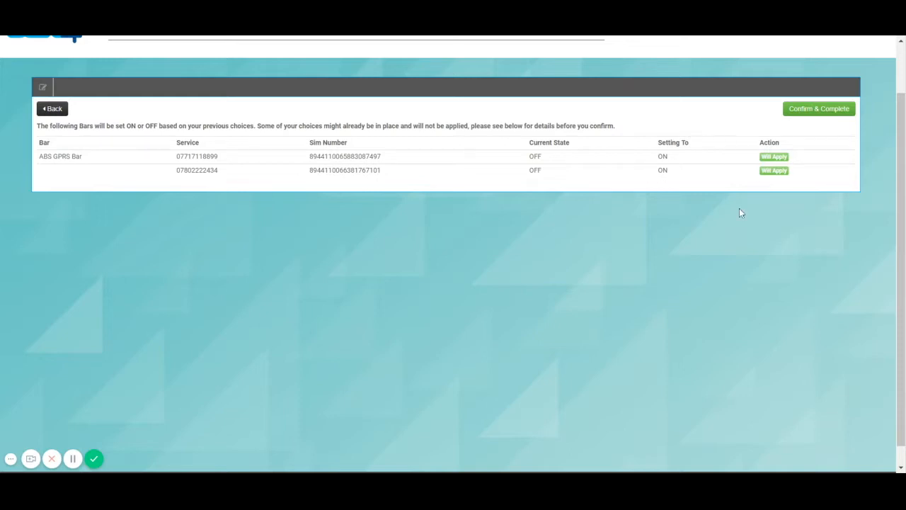
# Set the ABS GPRS Bar to OFF and also select the ABS O2 Roaming bar
pyautogui.click(52, 109)
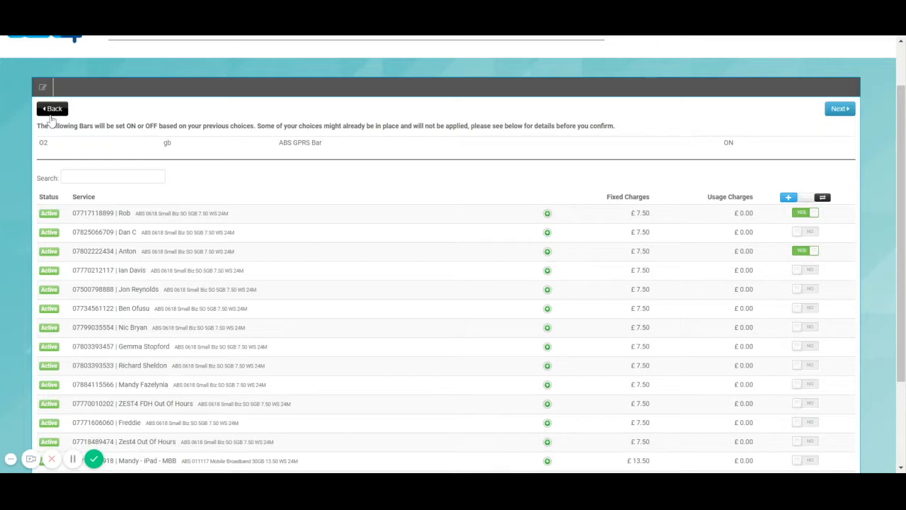
pyautogui.click(52, 110)
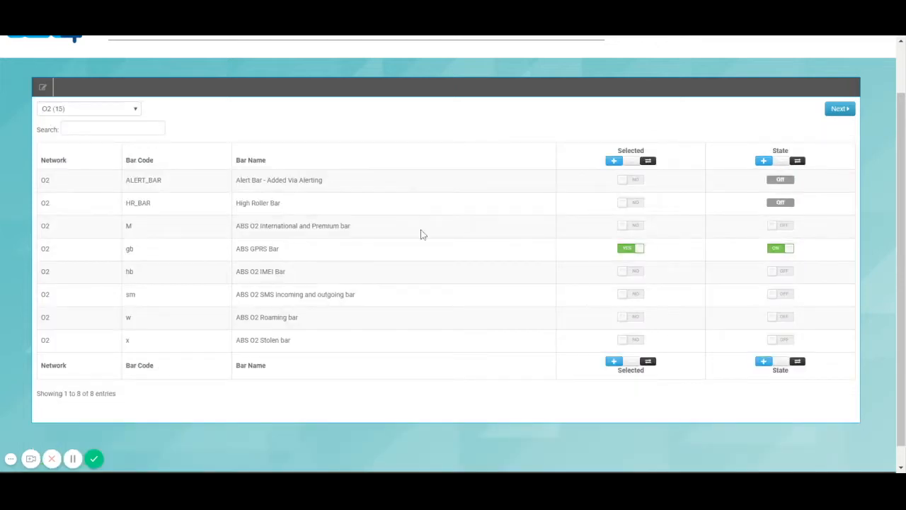
pyautogui.click(792, 249)
pyautogui.click(630, 252)
pyautogui.click(627, 248)
pyautogui.click(632, 320)
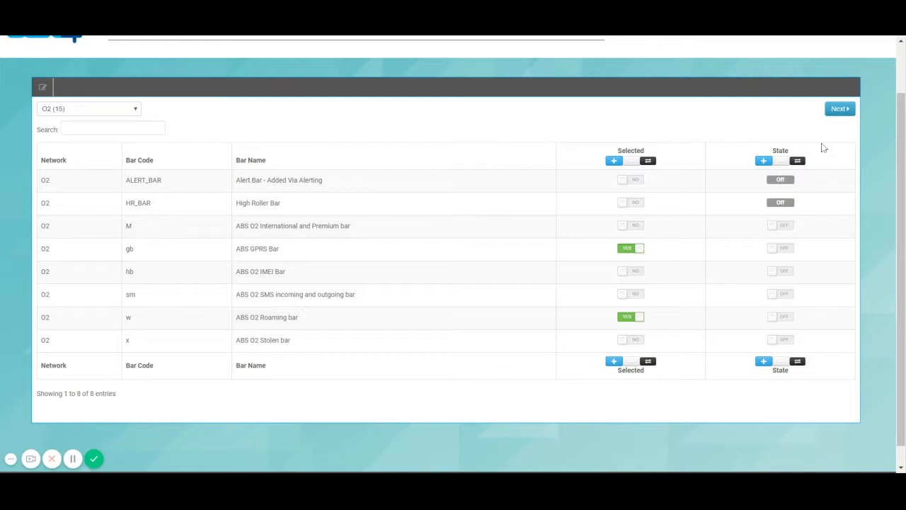
pyautogui.click(843, 111)
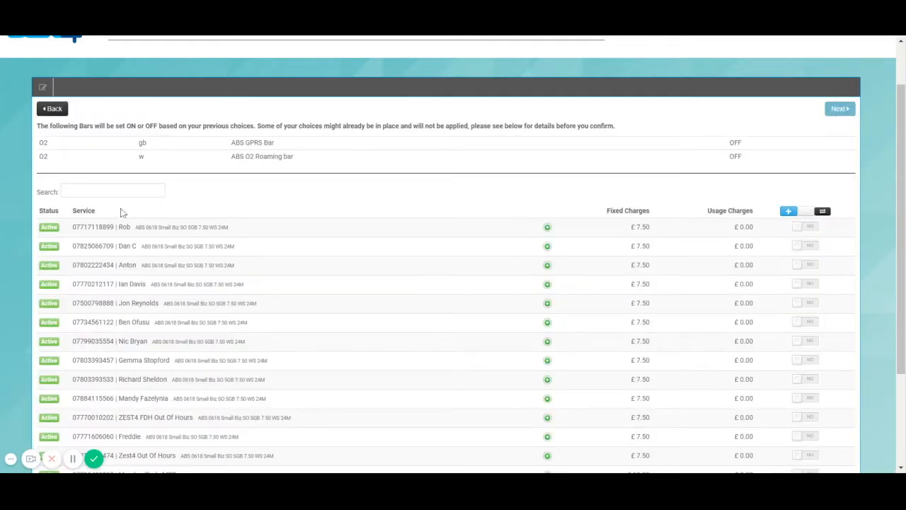
# Apply the bar changes to three services, review the confirmation, then return to service selection
pyautogui.click(806, 227)
pyautogui.scroll(-3, 829, 314)
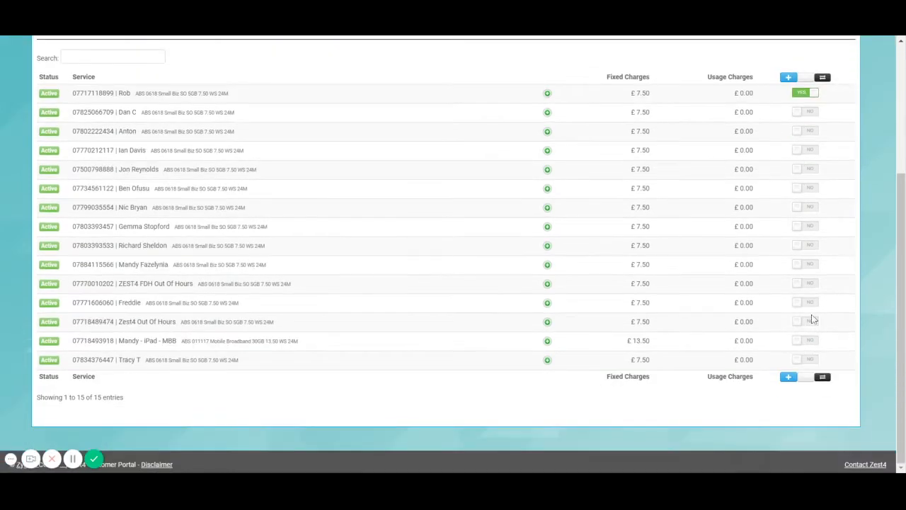
pyautogui.click(807, 284)
pyautogui.click(807, 208)
pyautogui.scroll(5, 659, 244)
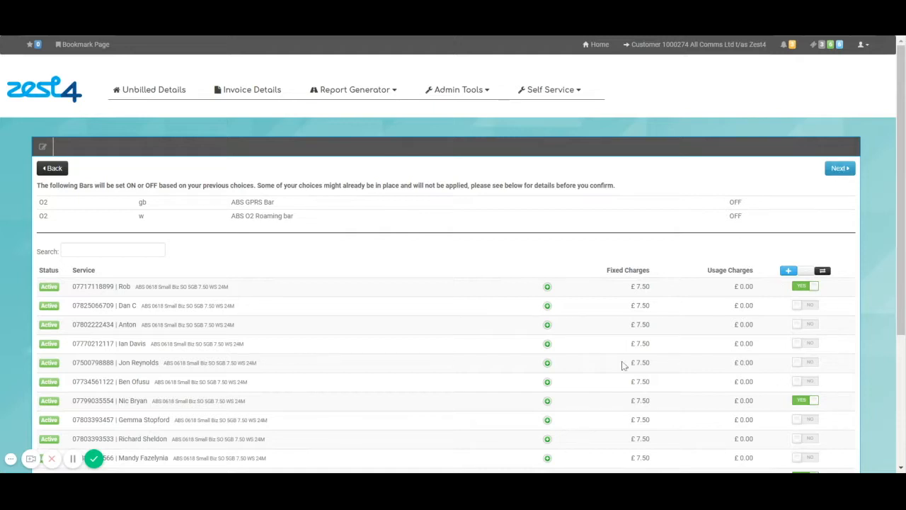
pyautogui.scroll(-2, 779, 386)
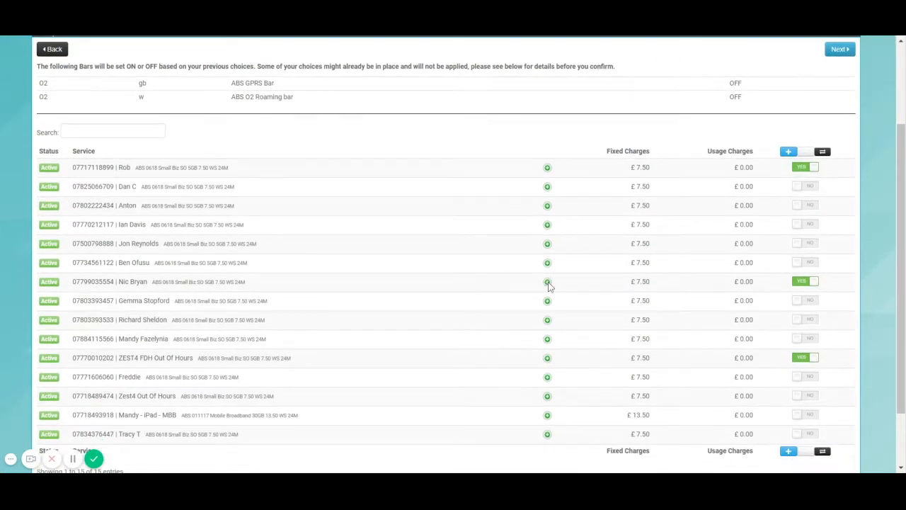
pyautogui.click(547, 281)
pyautogui.click(548, 393)
pyautogui.click(549, 393)
pyautogui.click(547, 281)
pyautogui.scroll(3, 778, 283)
pyautogui.click(839, 166)
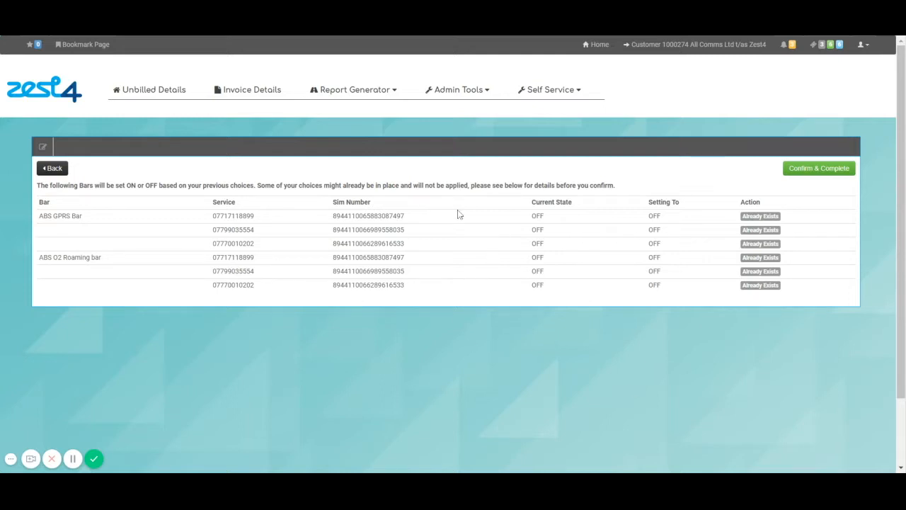
pyautogui.click(51, 170)
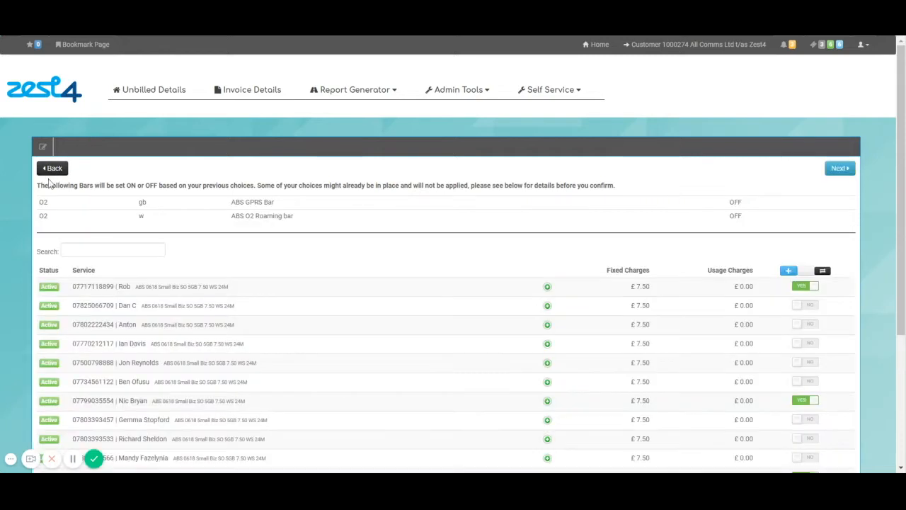
# Show the Bars on Services report for the O2 network with All records per page
pyautogui.click(361, 98)
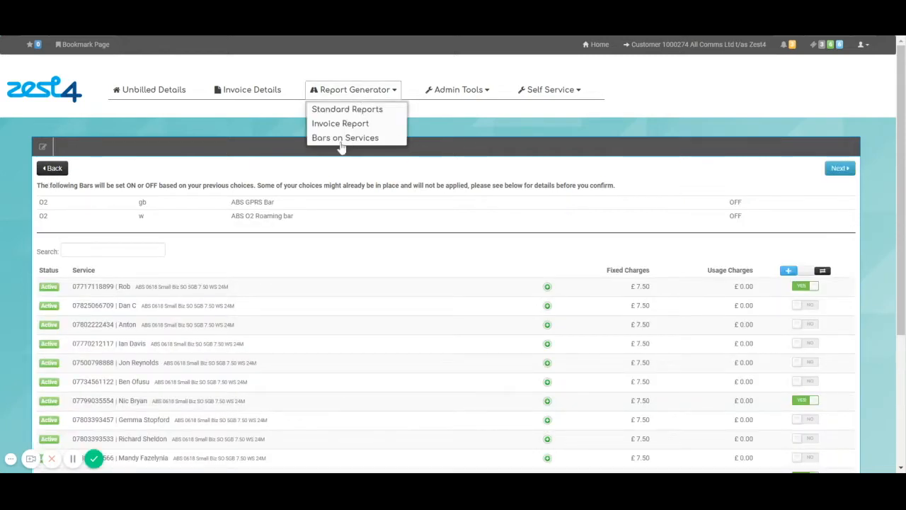
pyautogui.click(342, 139)
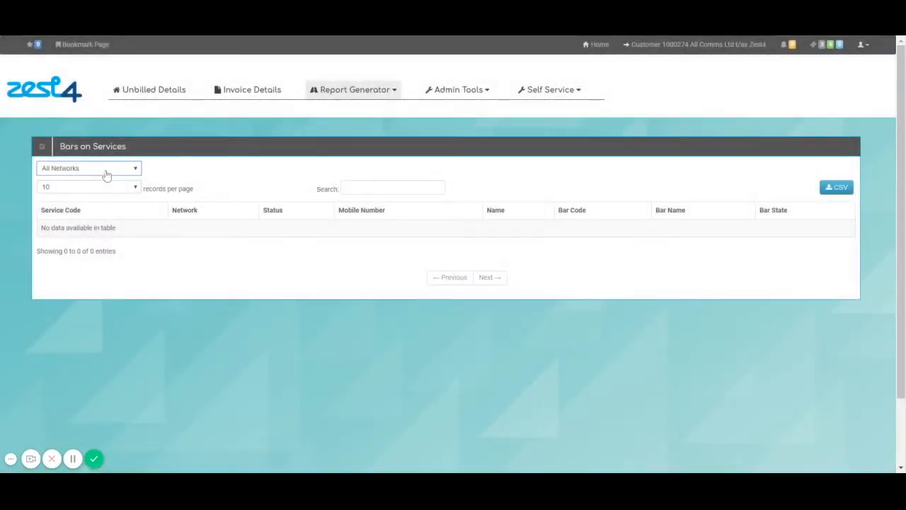
pyautogui.click(106, 175)
pyautogui.click(134, 200)
pyautogui.click(116, 193)
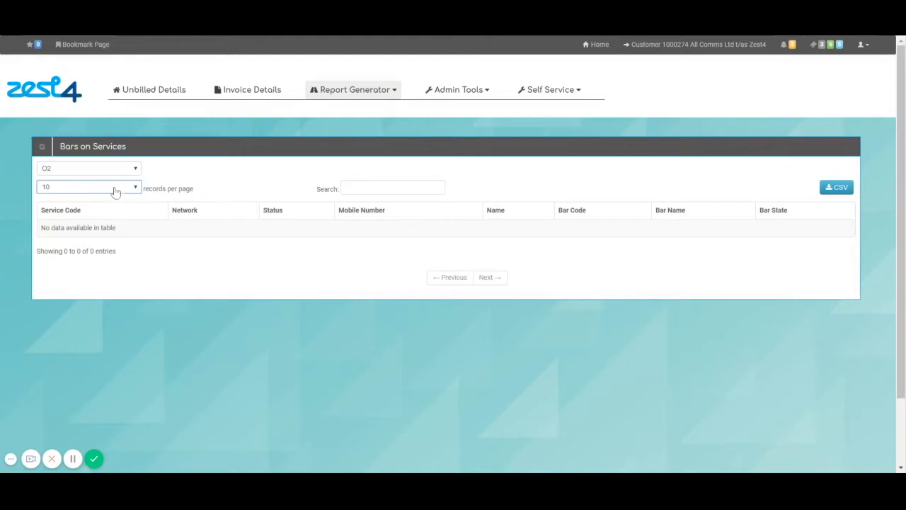
pyautogui.click(113, 201)
pyautogui.click(423, 189)
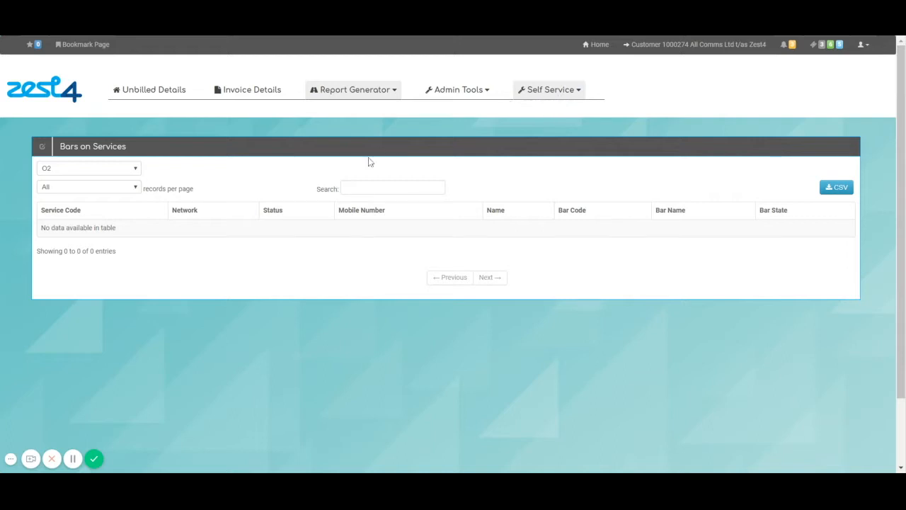
pyautogui.click(550, 90)
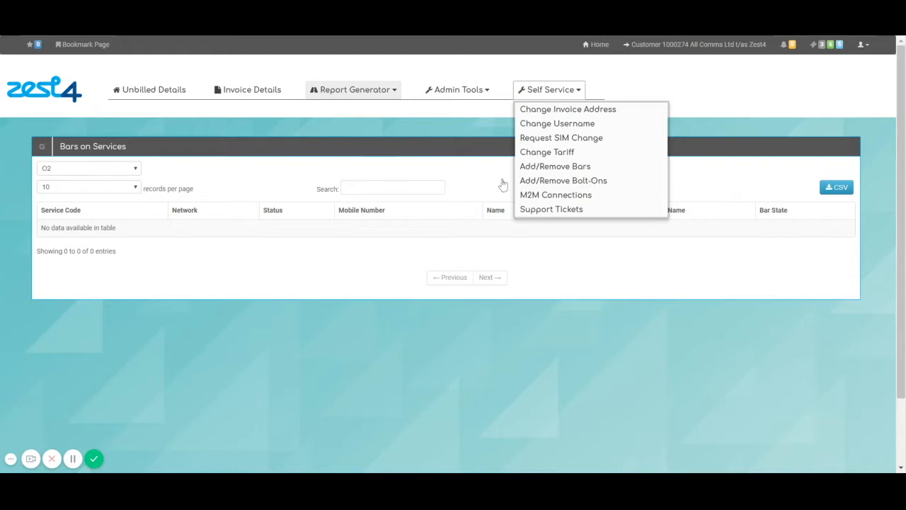
# On the O2 bolt-on list, search 'top up 1gb' and select ABS 011117 1GB Top up 8.35 RRP
pyautogui.click(564, 180)
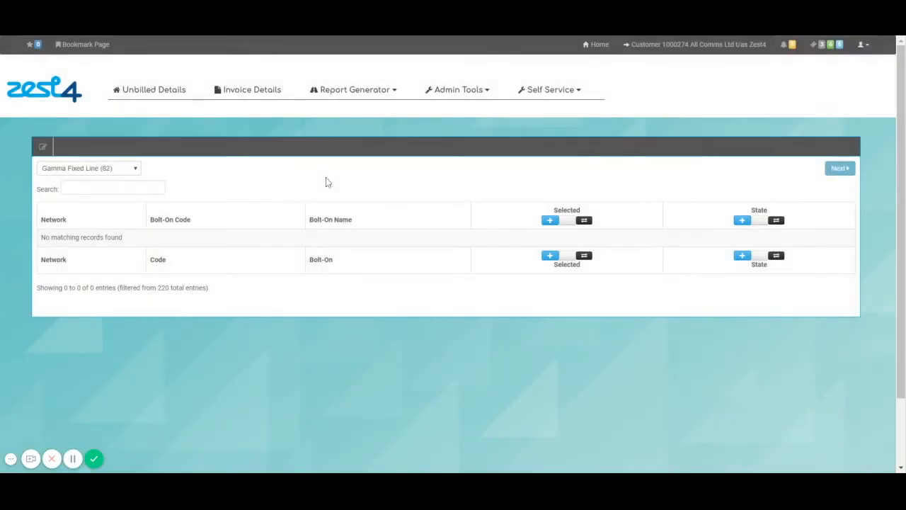
pyautogui.click(104, 182)
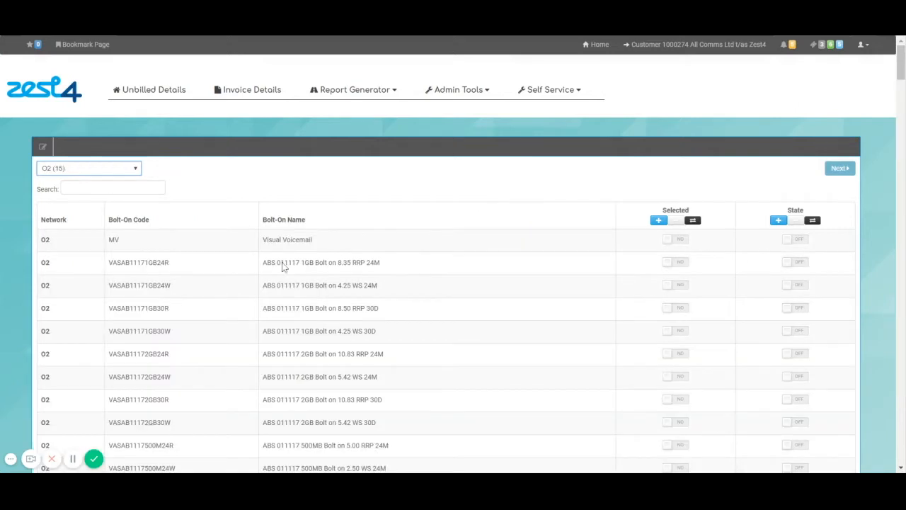
pyautogui.scroll(-1, 420, 345)
pyautogui.scroll(-1, 418, 344)
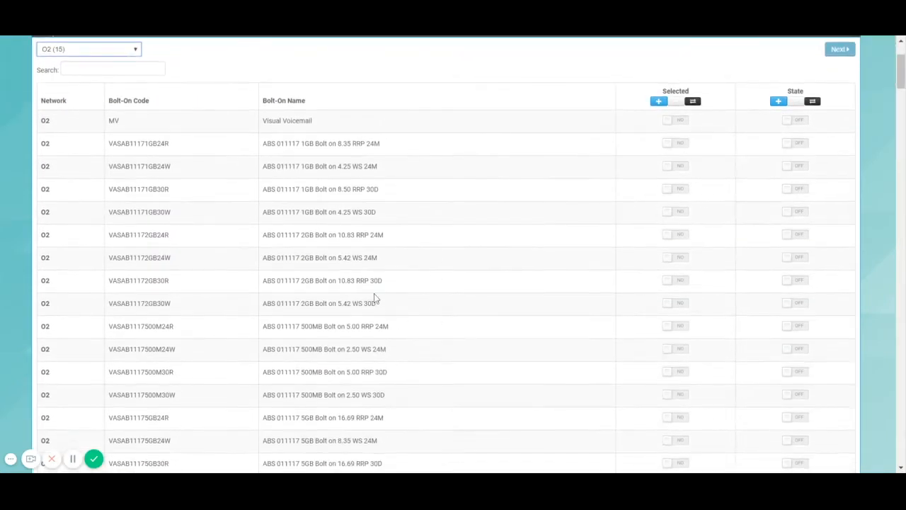
pyautogui.scroll(1, 201, 200)
pyautogui.click(89, 128)
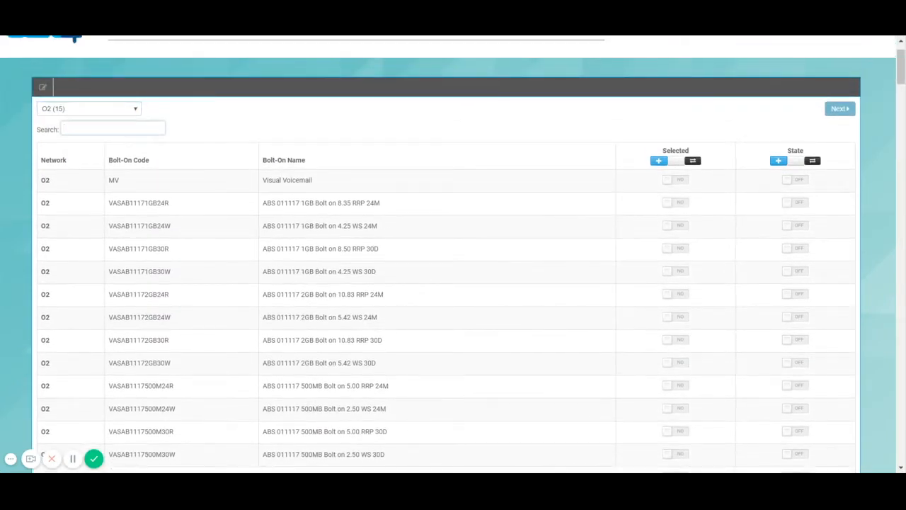
pyautogui.write('top up')
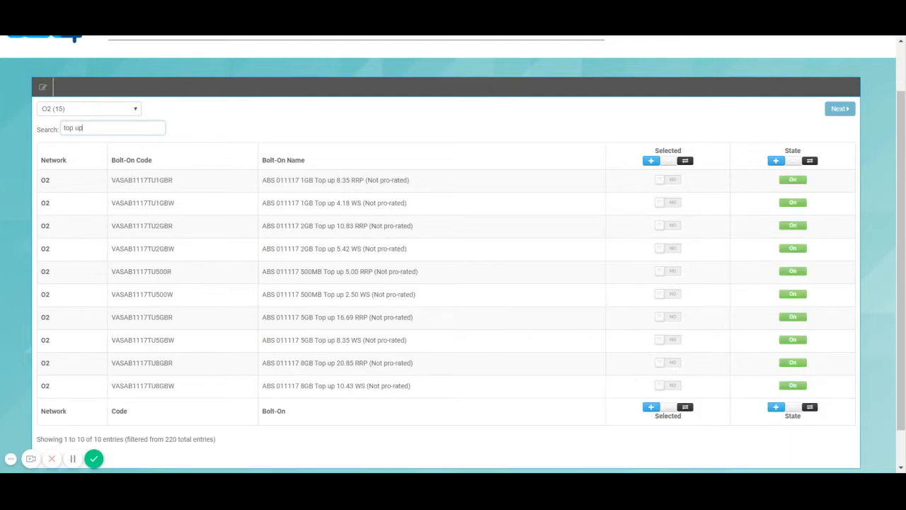
pyautogui.write(' 1gb')
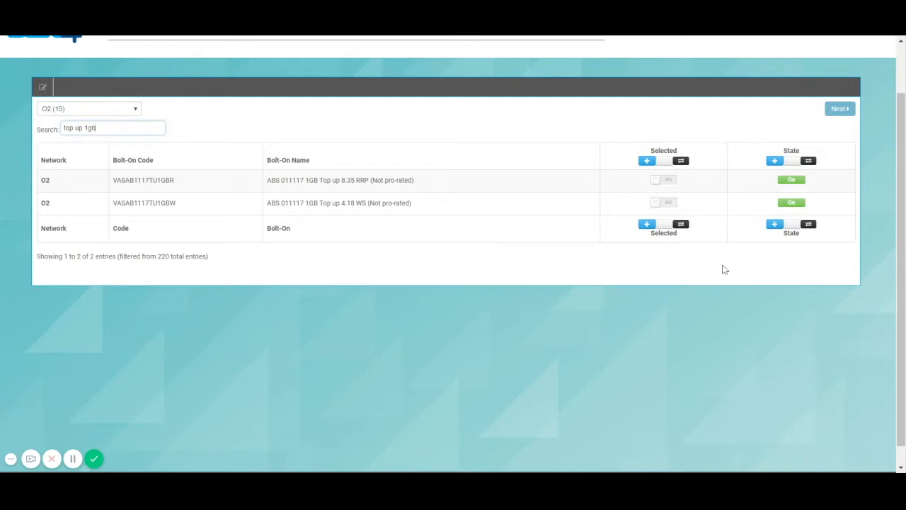
pyautogui.click(665, 180)
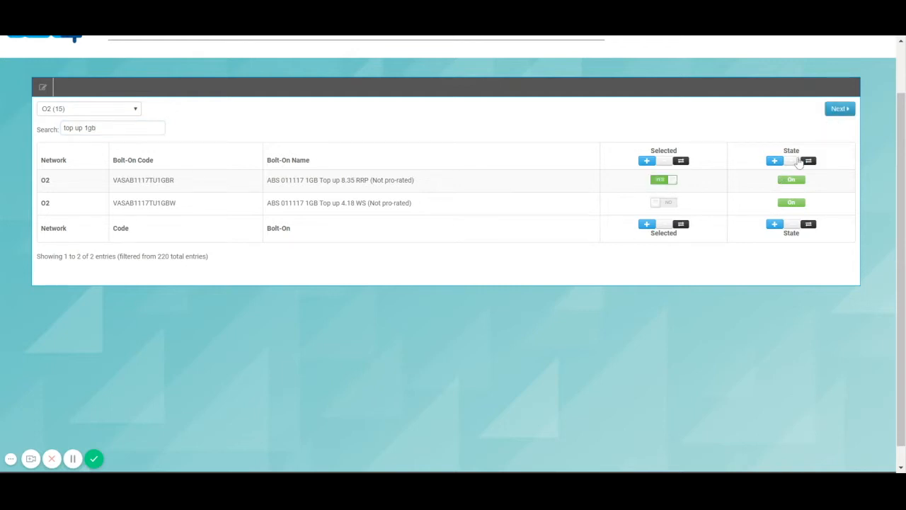
# Mark one service for the bolt-on, back out of the confirmation, and go to Support Tickets
pyautogui.click(839, 108)
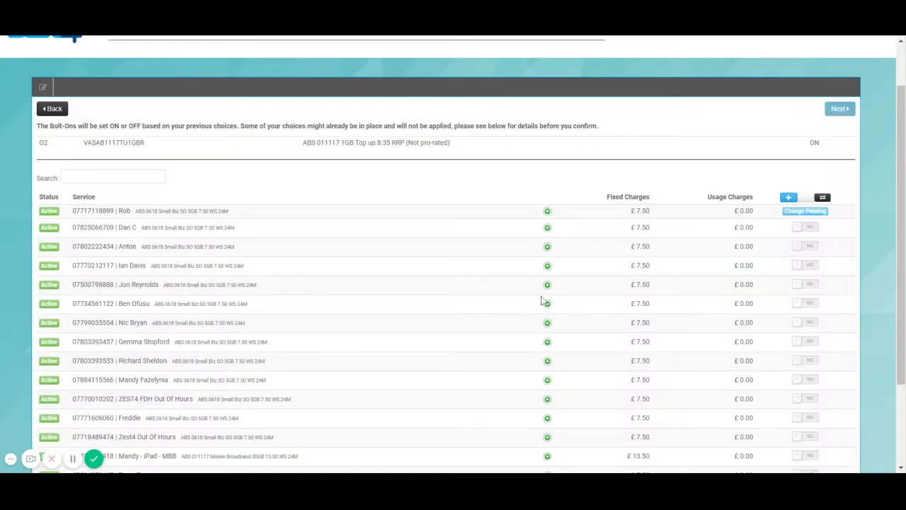
pyautogui.click(807, 322)
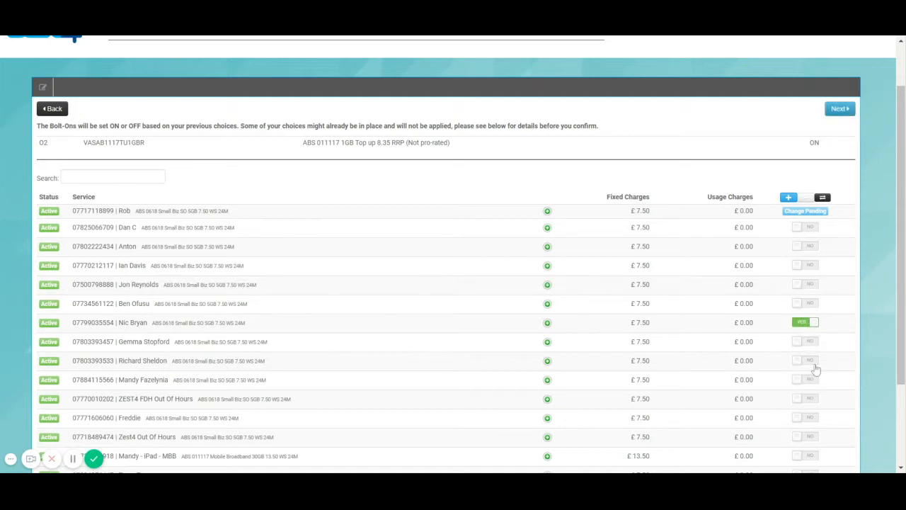
pyautogui.click(837, 109)
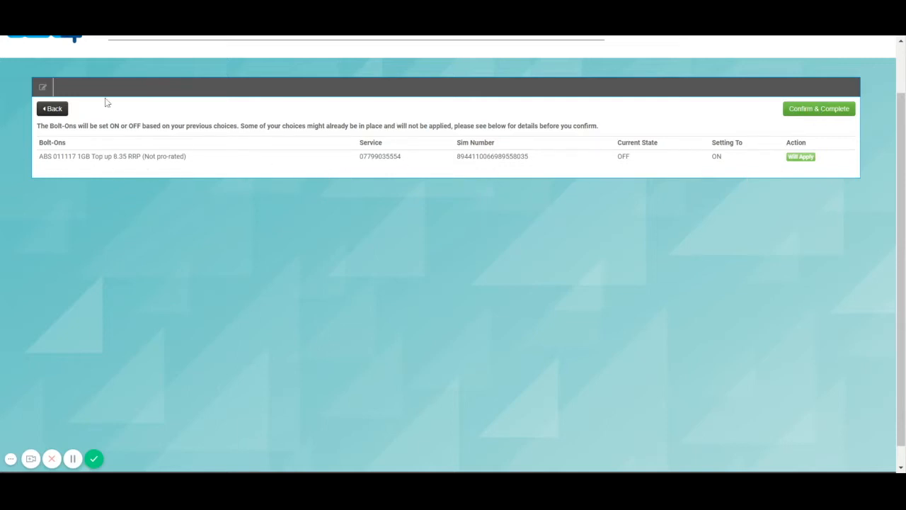
pyautogui.click(57, 108)
pyautogui.scroll(2, 491, 199)
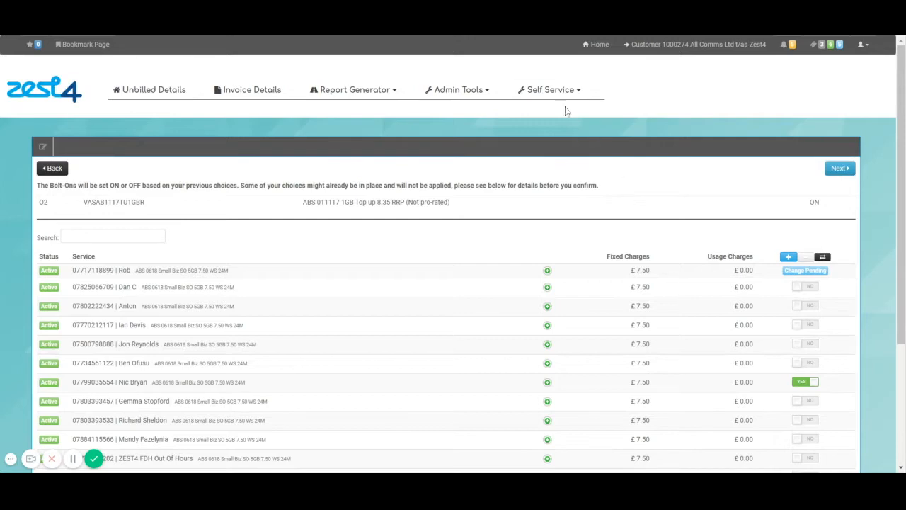
pyautogui.click(550, 90)
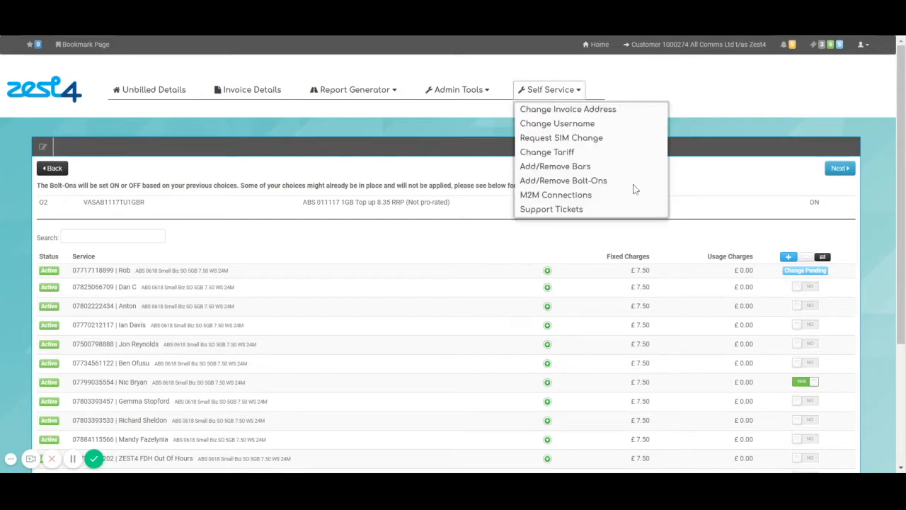
pyautogui.click(563, 209)
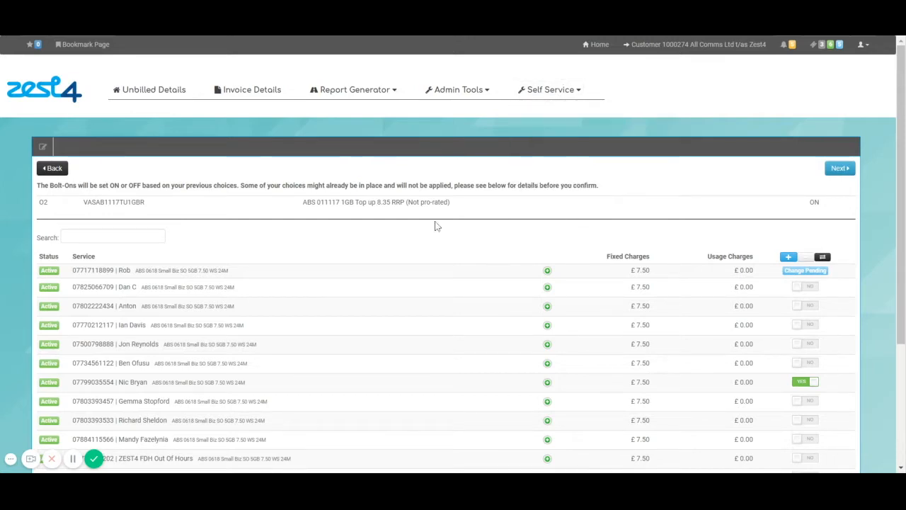
# Search the ticket types for 'billing' and start a Billing Query/Support 1st Line ticket
pyautogui.scroll(-1, 360, 272)
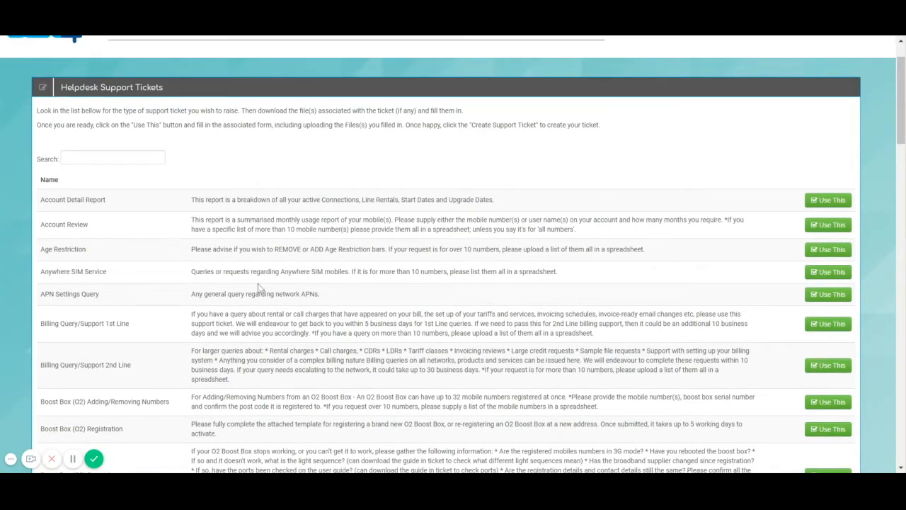
pyautogui.scroll(-2, 269, 297)
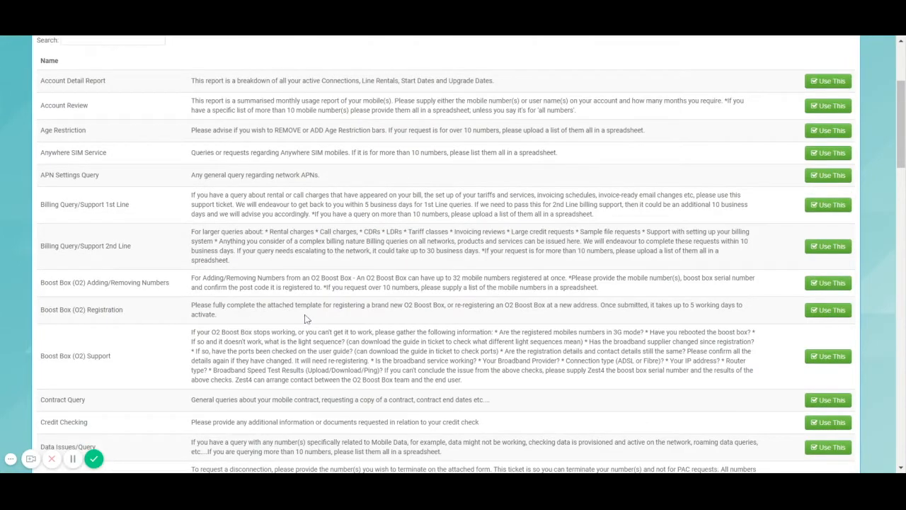
pyautogui.scroll(-7, 309, 319)
pyautogui.scroll(-8, 333, 340)
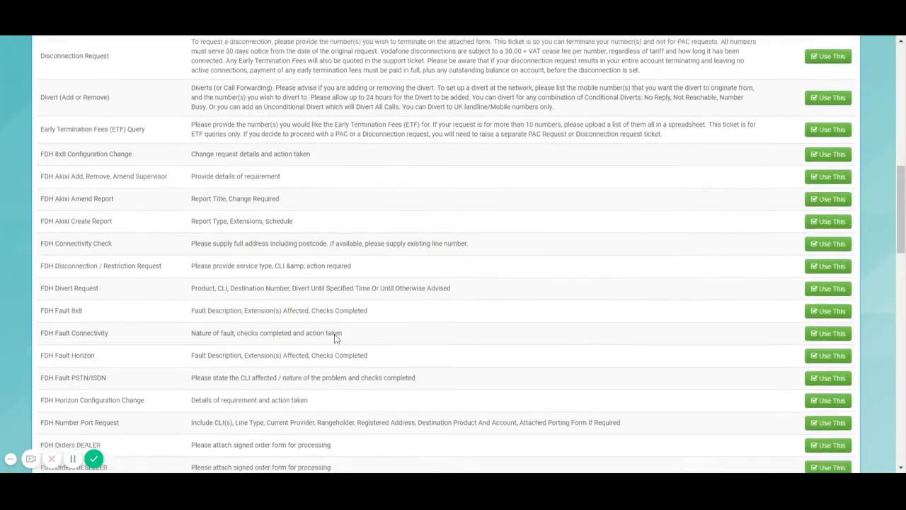
pyautogui.scroll(-7, 453, 255)
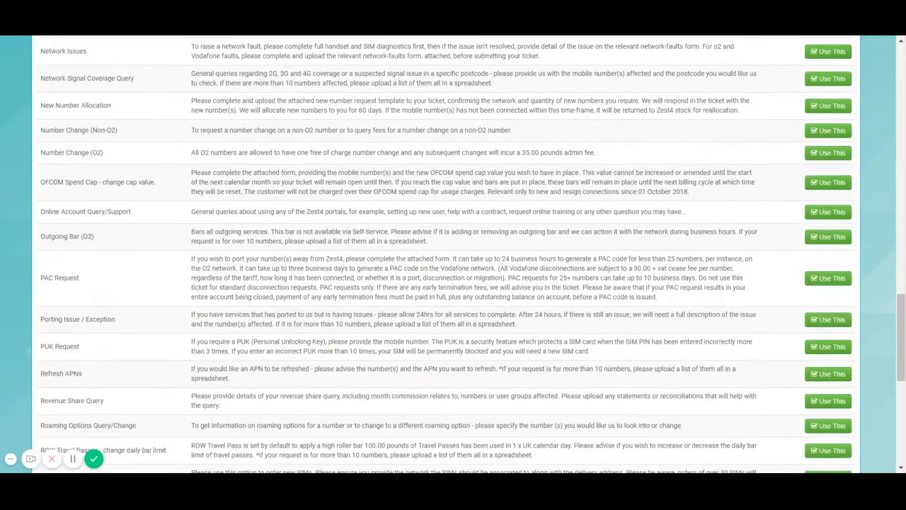
pyautogui.scroll(20, 259, 297)
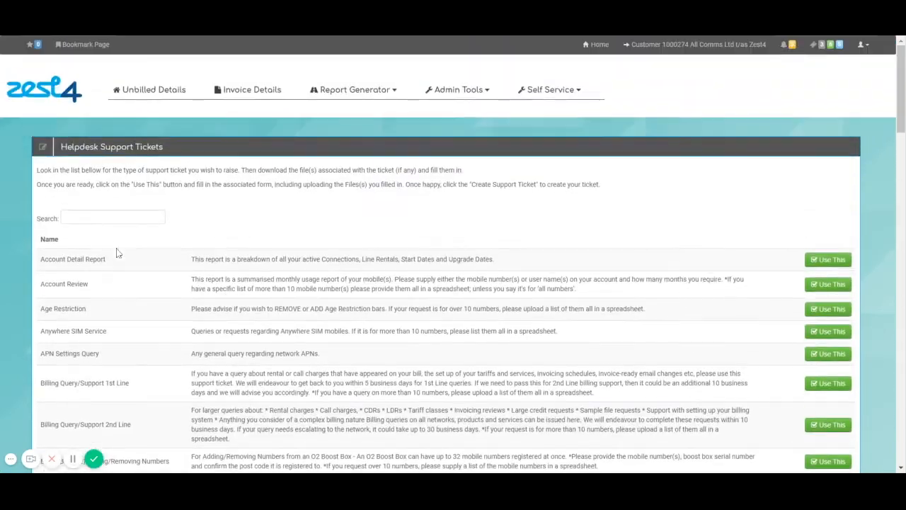
pyautogui.click(51, 217)
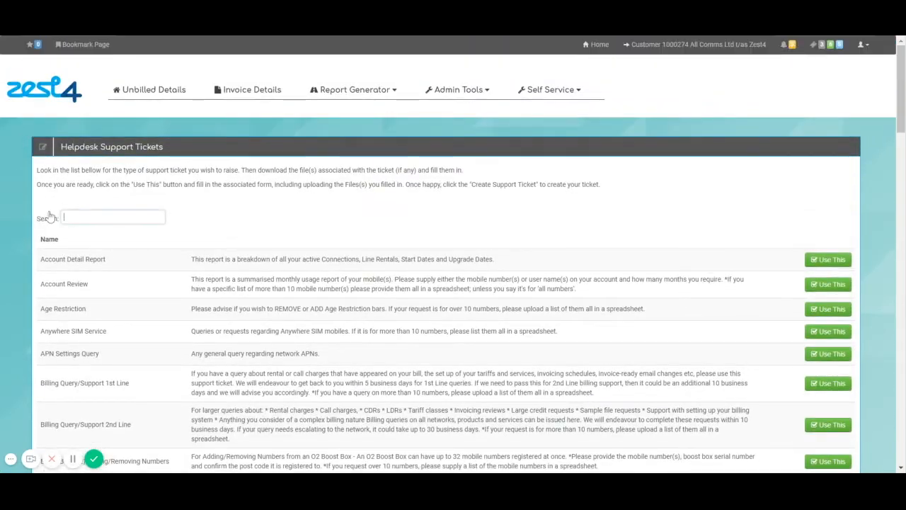
pyautogui.write('pac')
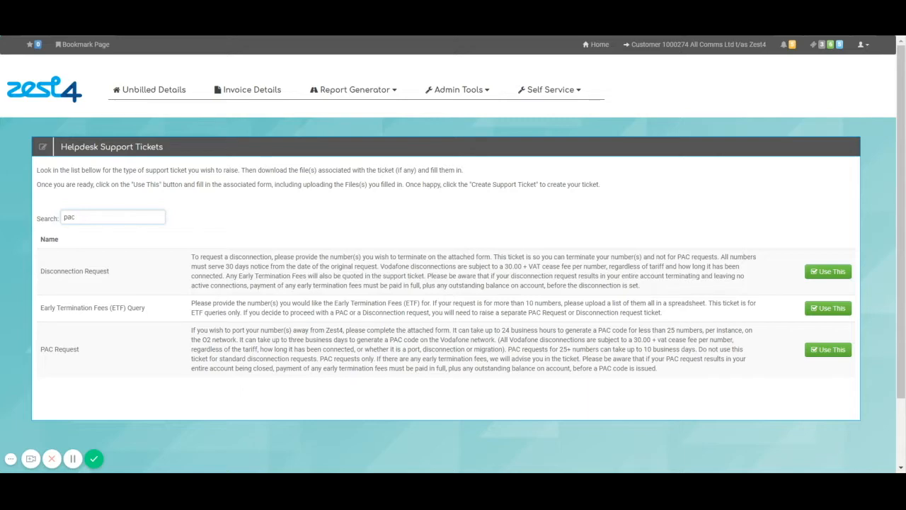
pyautogui.press('BackSpace')
pyautogui.press('BackSpace')
pyautogui.write('billing')
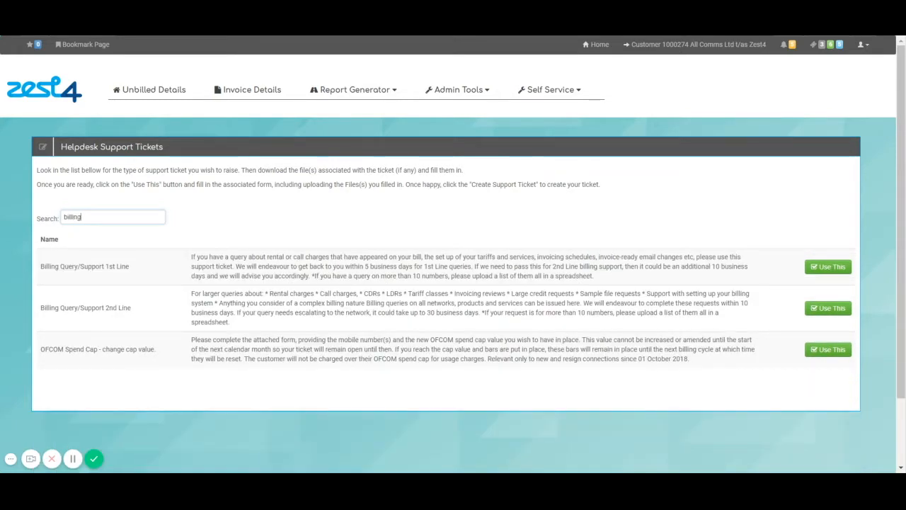
pyautogui.click(828, 267)
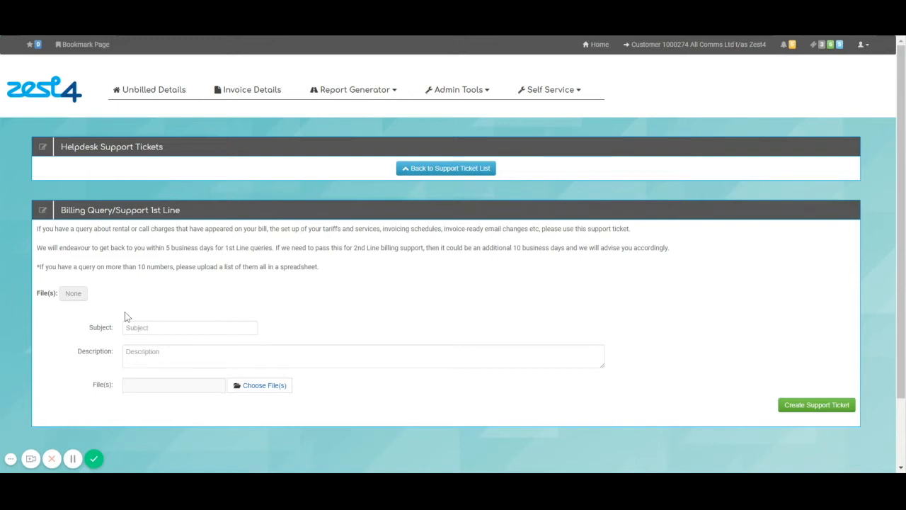
# Enter subject 'billing query test' and a description of high data charges on a mobile number, then submit
pyautogui.scroll(-2, 277, 303)
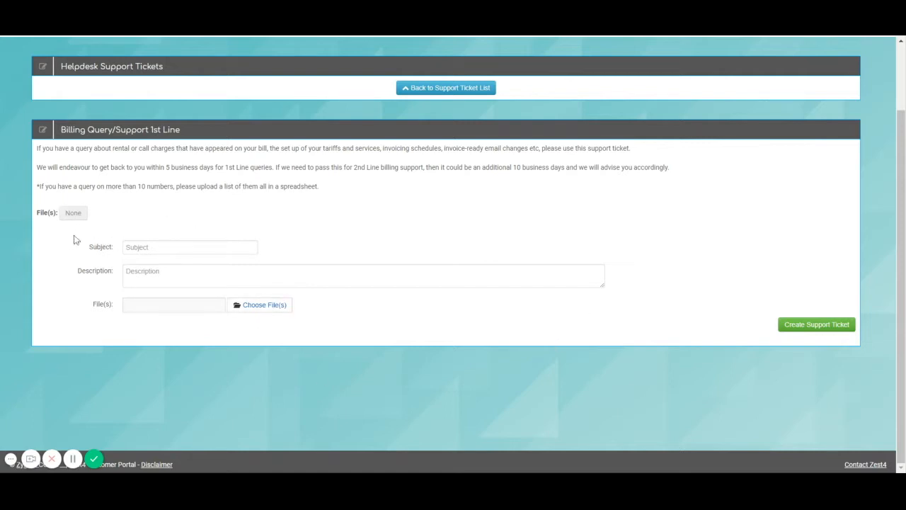
pyautogui.click(183, 247)
pyautogui.write('t')
pyautogui.write('illing query')
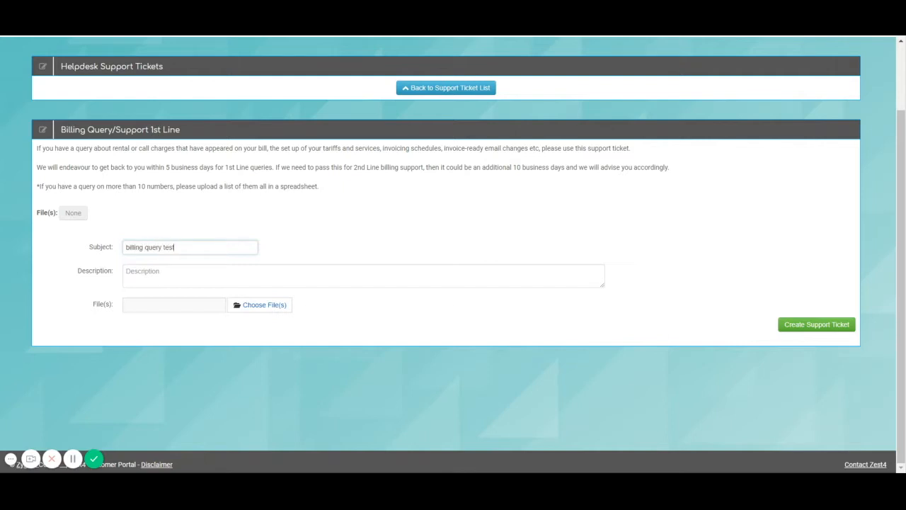
pyautogui.click(195, 270)
pyautogui.write('plea')
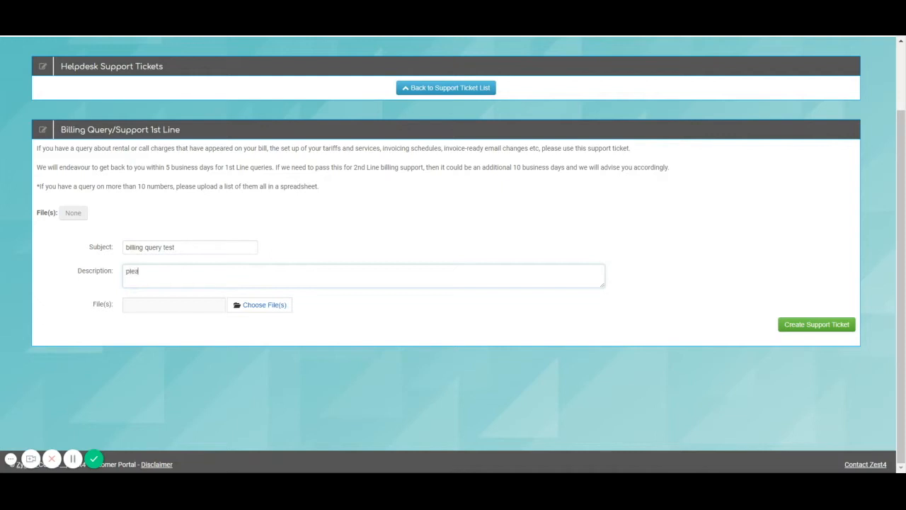
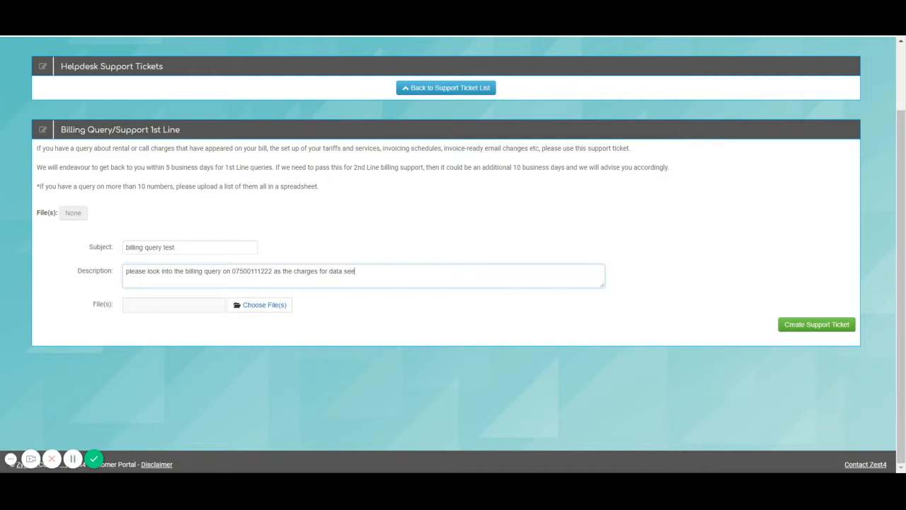
pyautogui.write(' too high')
pyautogui.click(816, 324)
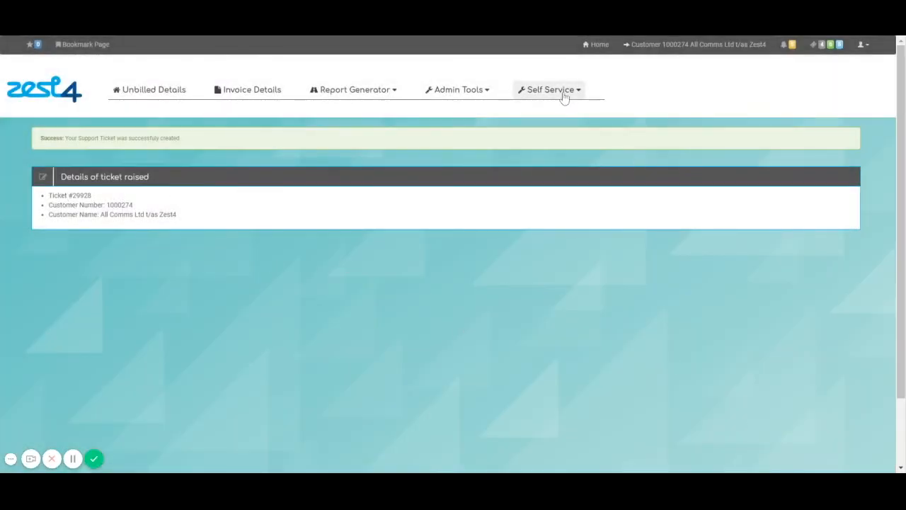
# Open the full page of the new billing ticket from the list of all open tickets
pyautogui.click(561, 91)
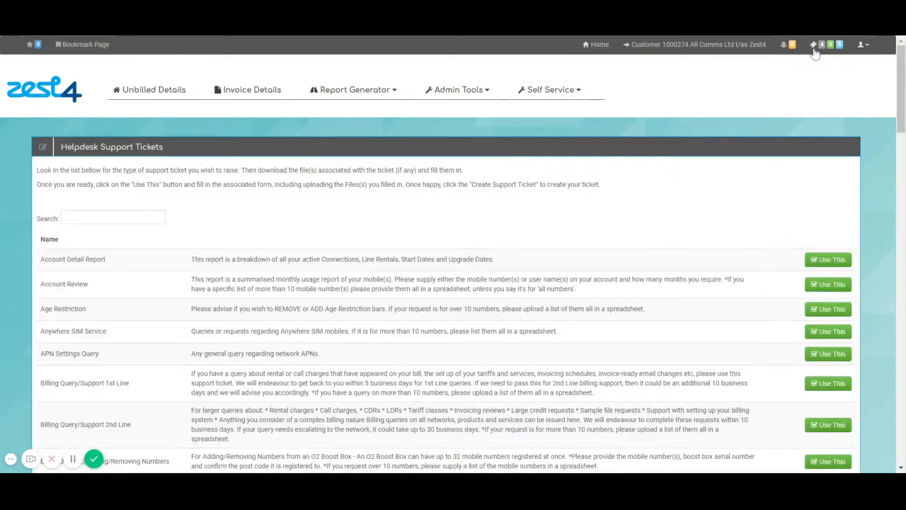
pyautogui.click(815, 48)
pyautogui.click(759, 338)
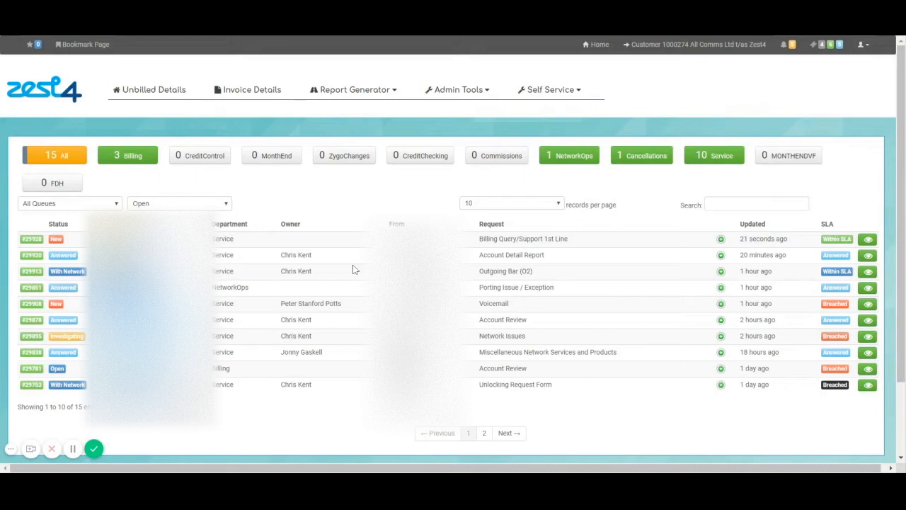
pyautogui.click(721, 239)
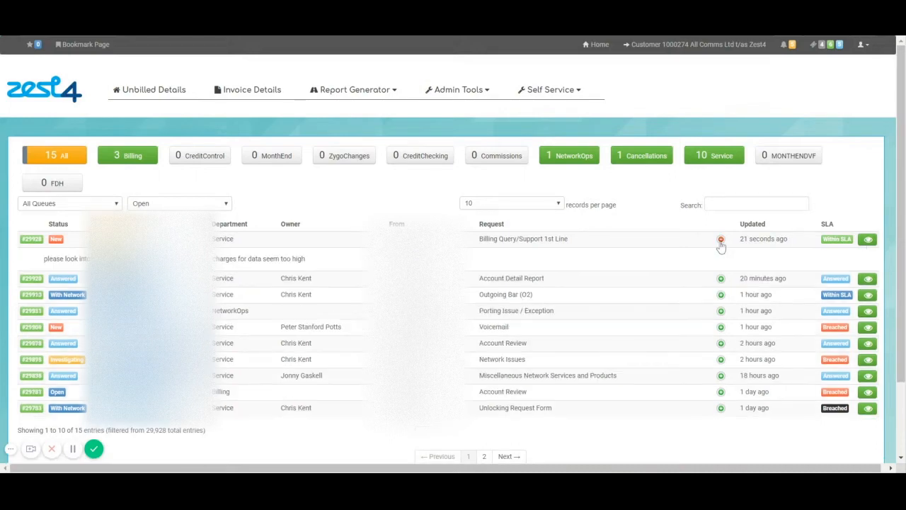
pyautogui.click(867, 241)
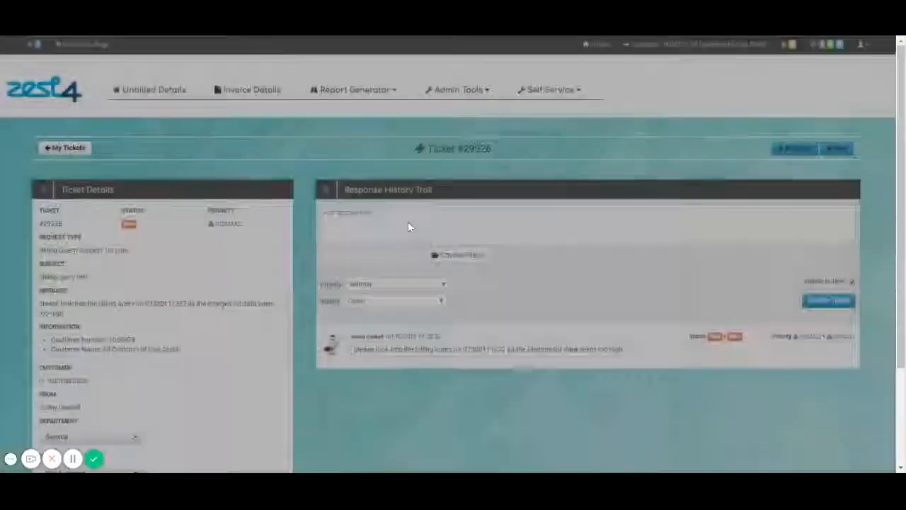
pyautogui.scroll(-2, 314, 372)
pyautogui.scroll(-1, 318, 386)
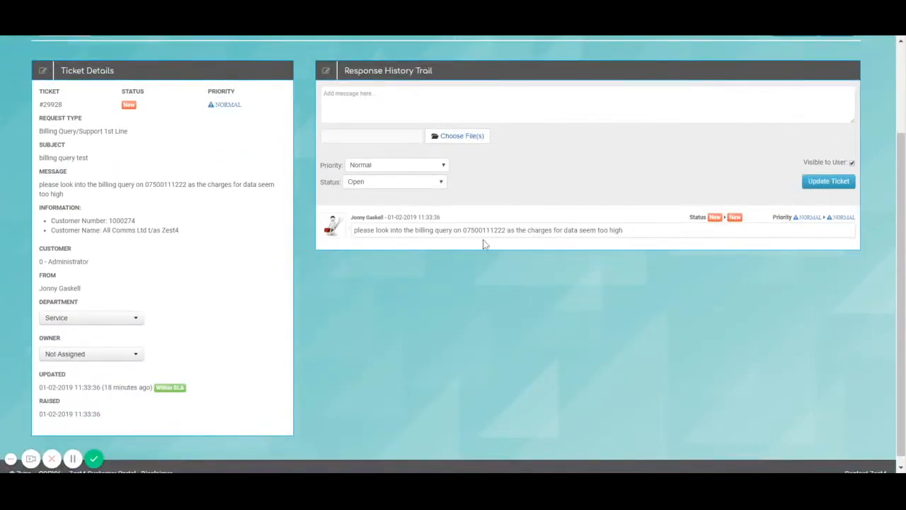
pyautogui.scroll(3, 460, 282)
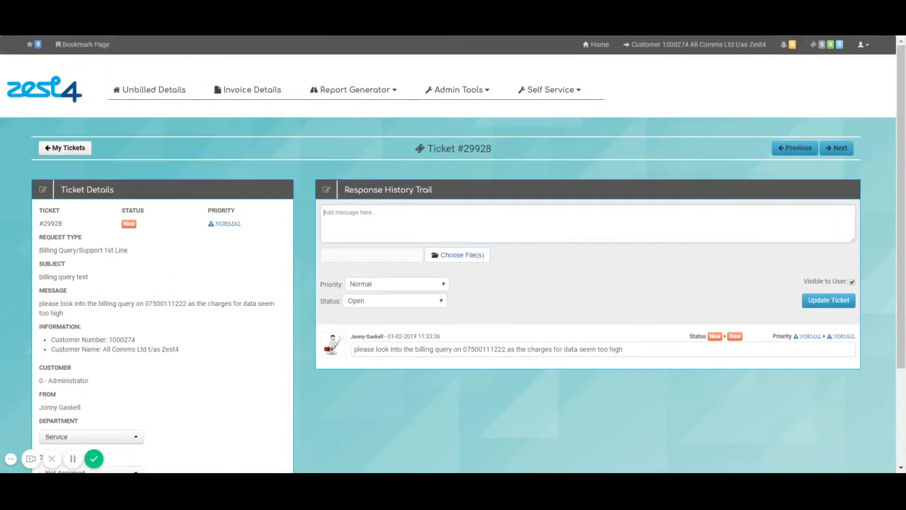
# Post the reply 'please see the attachment' with Conference Call Details.txt and status Answered
pyautogui.write('a')
pyautogui.write('lease see')
pyautogui.write(' the attachment')
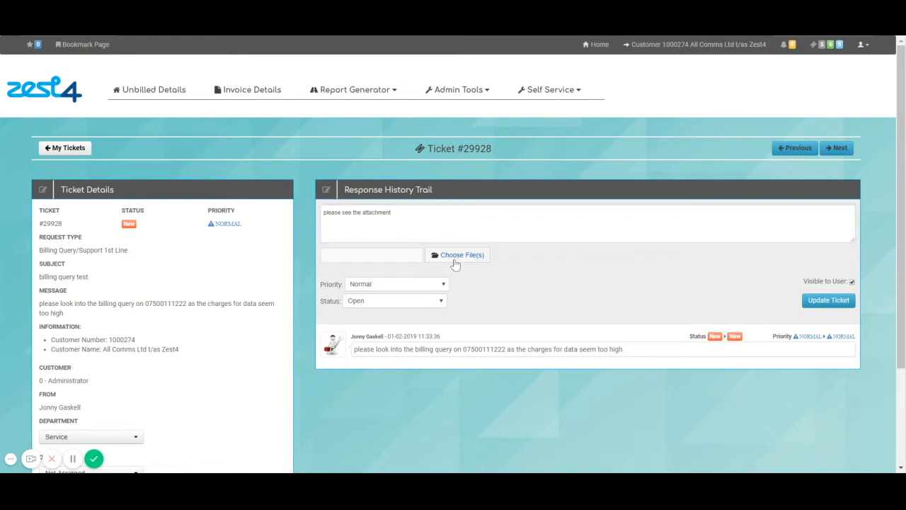
pyautogui.click(412, 305)
pyautogui.click(411, 314)
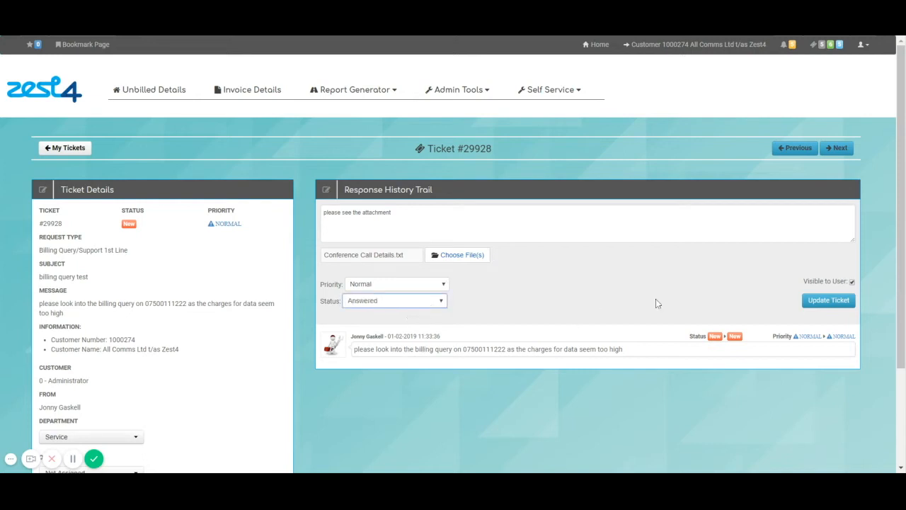
pyautogui.click(817, 301)
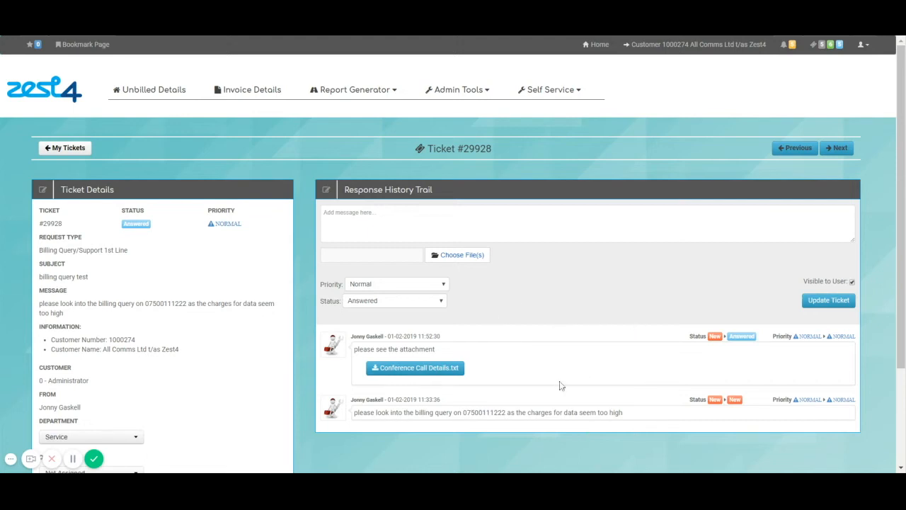
# Go back to My Tickets and search for the billing ticket's number, now shown as Answered
pyautogui.click(76, 150)
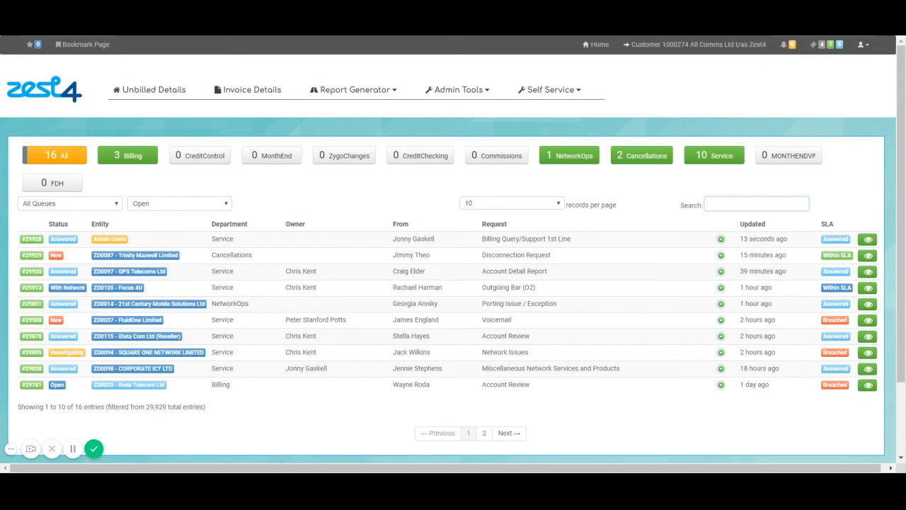
pyautogui.write('29928')
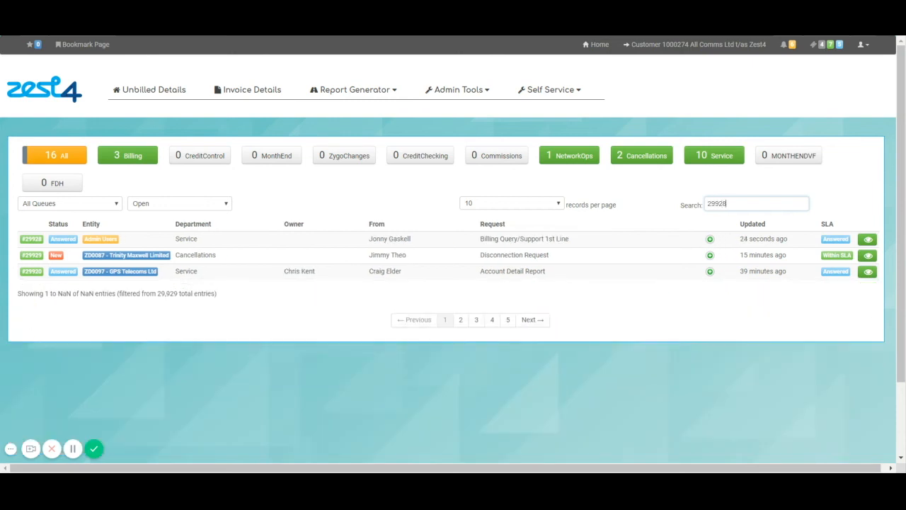